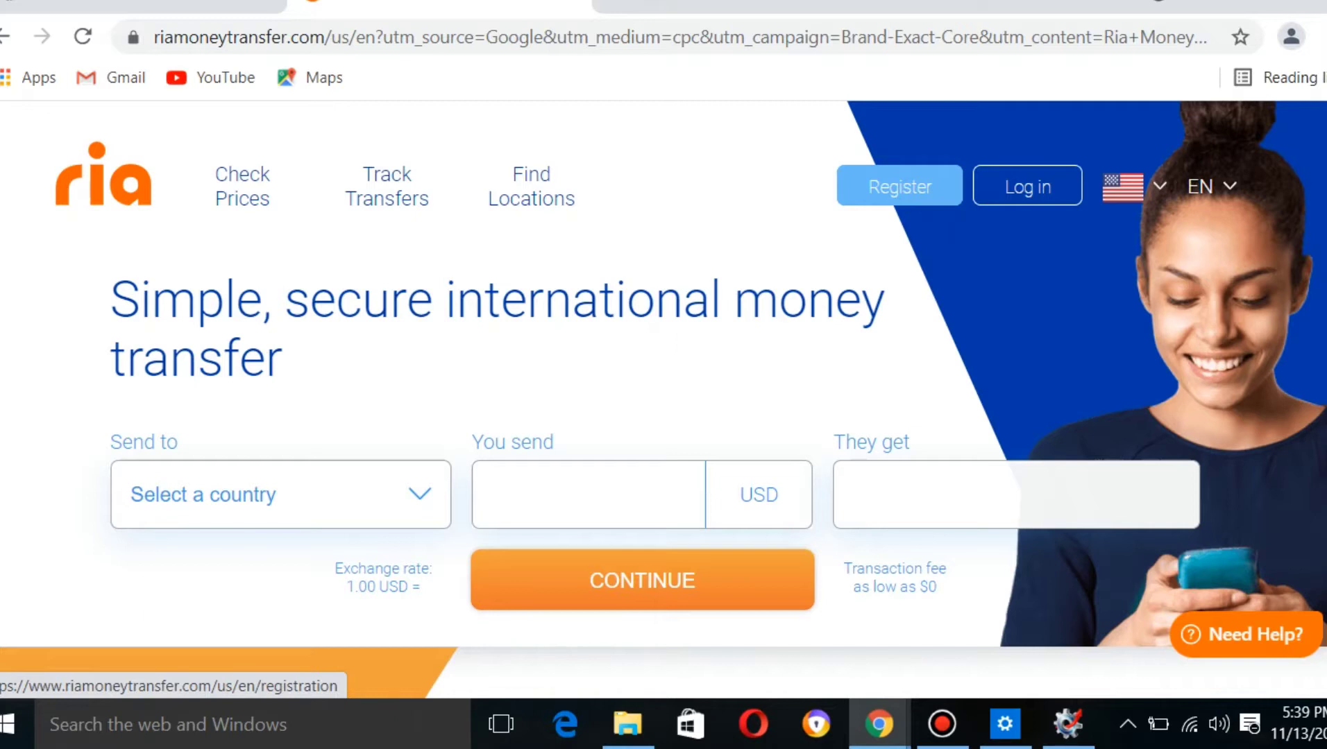
# Step: Open the registration page for creating a new Ria account
pyautogui.click(900, 185)
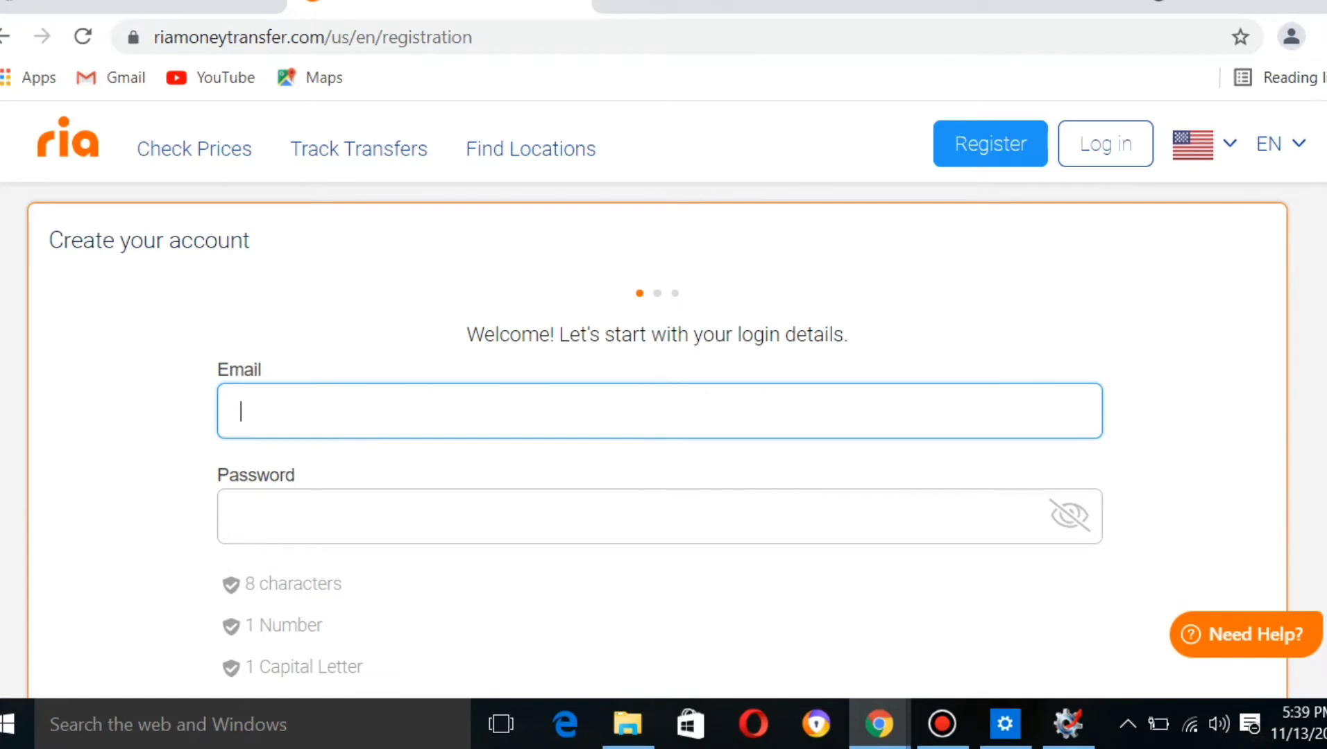
pyautogui.scroll(-3, 664, 416)
pyautogui.scroll(3, 664, 416)
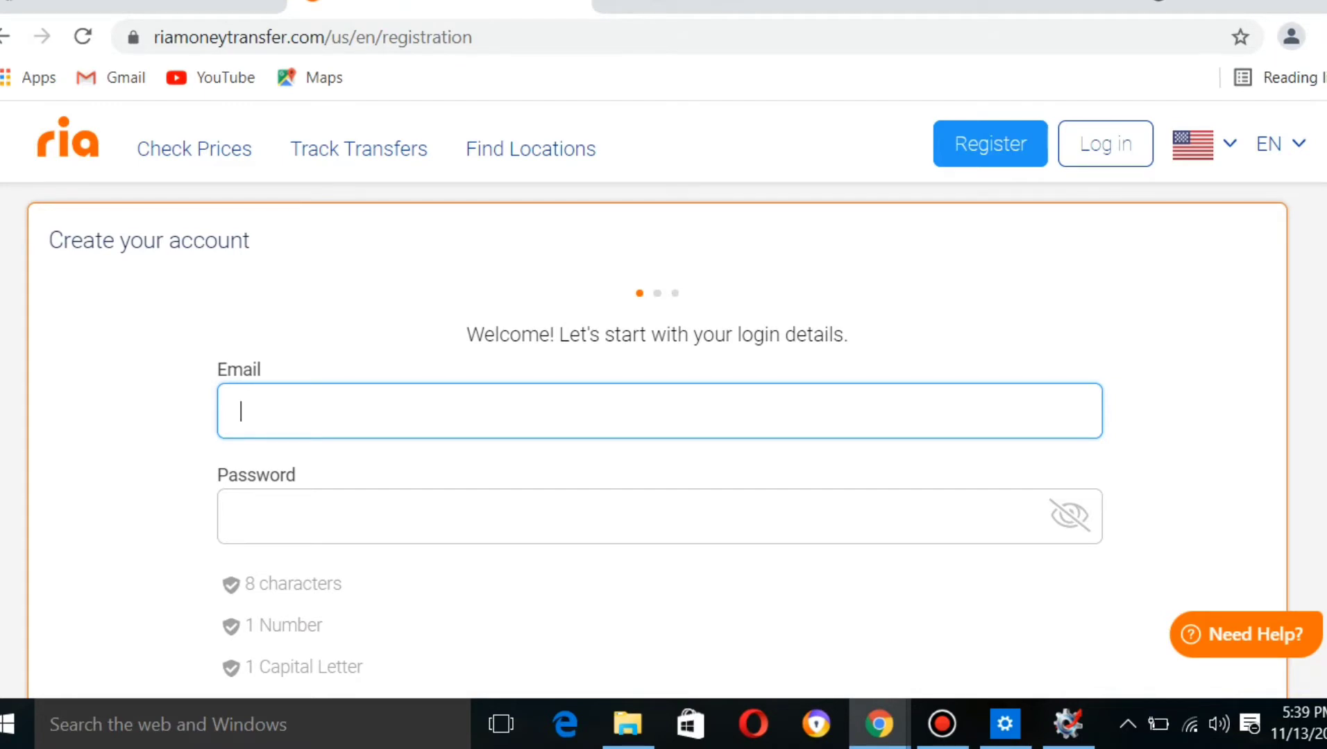
pyautogui.scroll(-2, 663, 399)
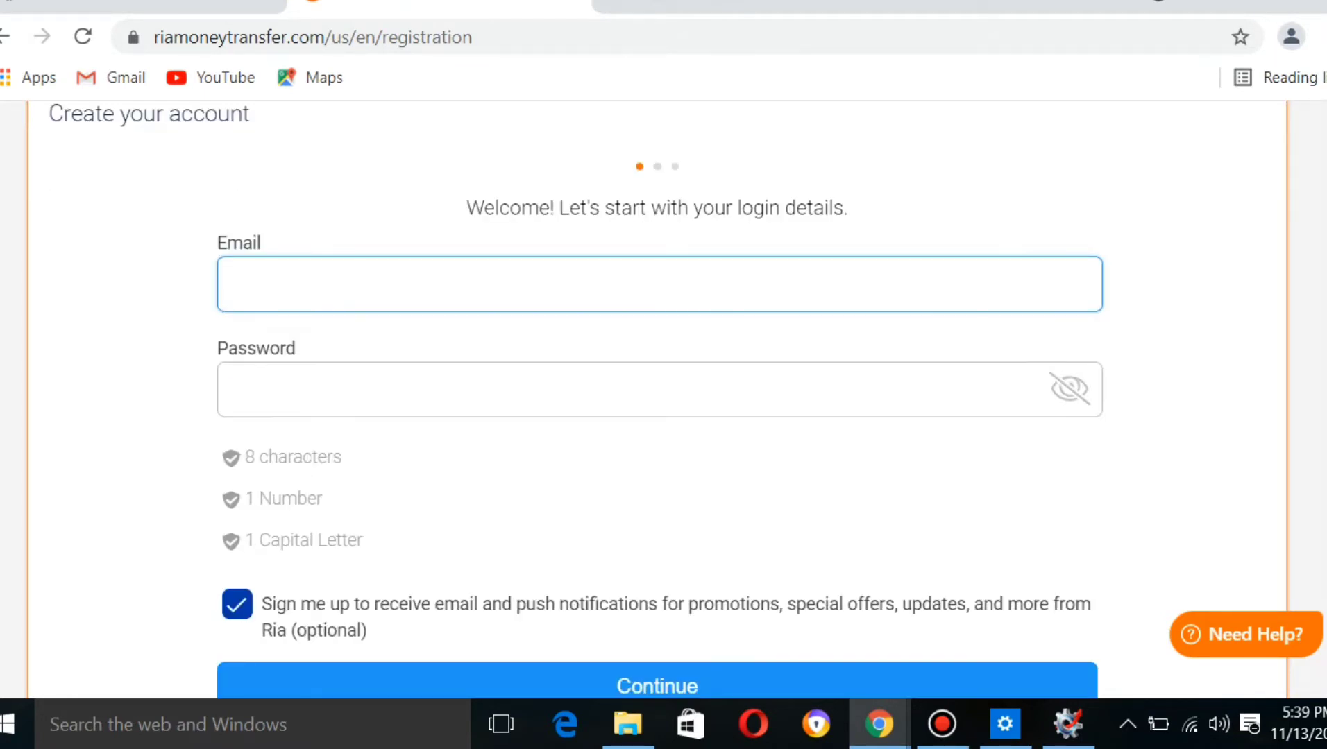
pyautogui.scroll(2, 663, 399)
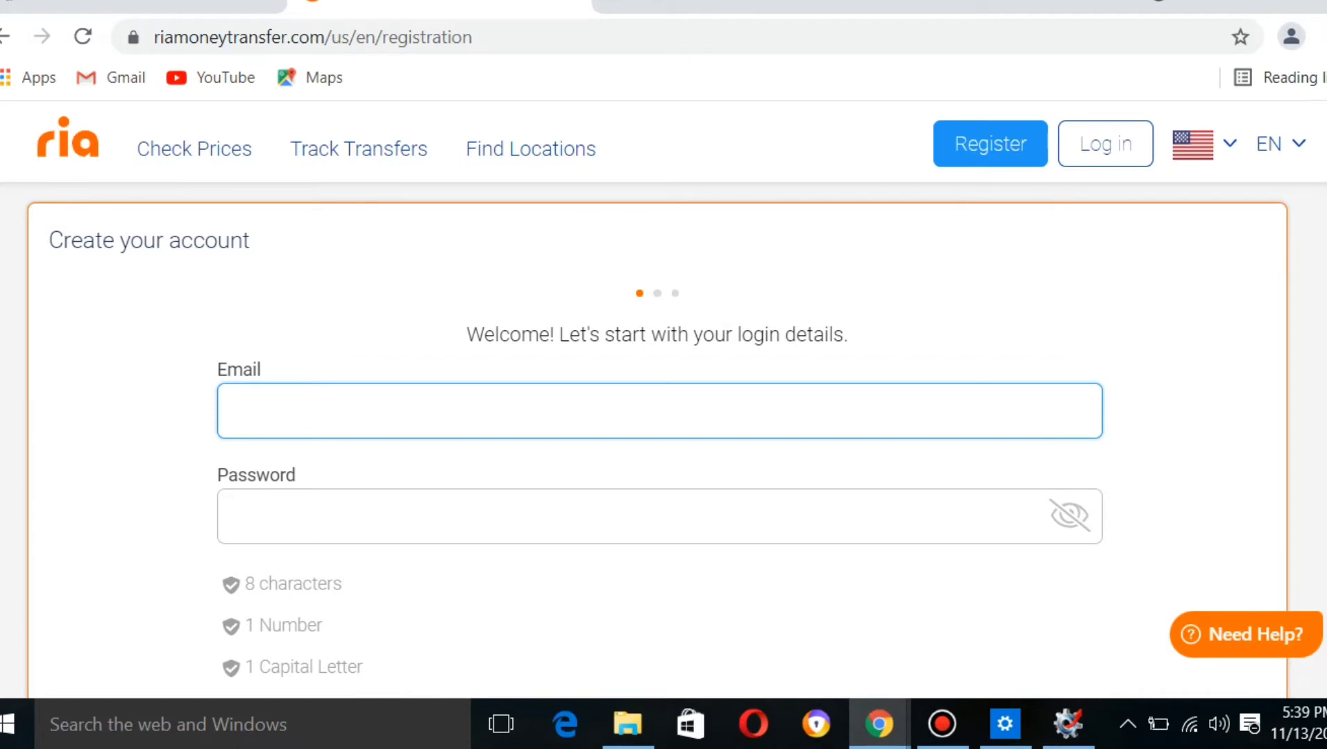
# Step: Examine the registration form's email and password fields, password requirements and optional promotions sign-up
pyautogui.press('super+Up')
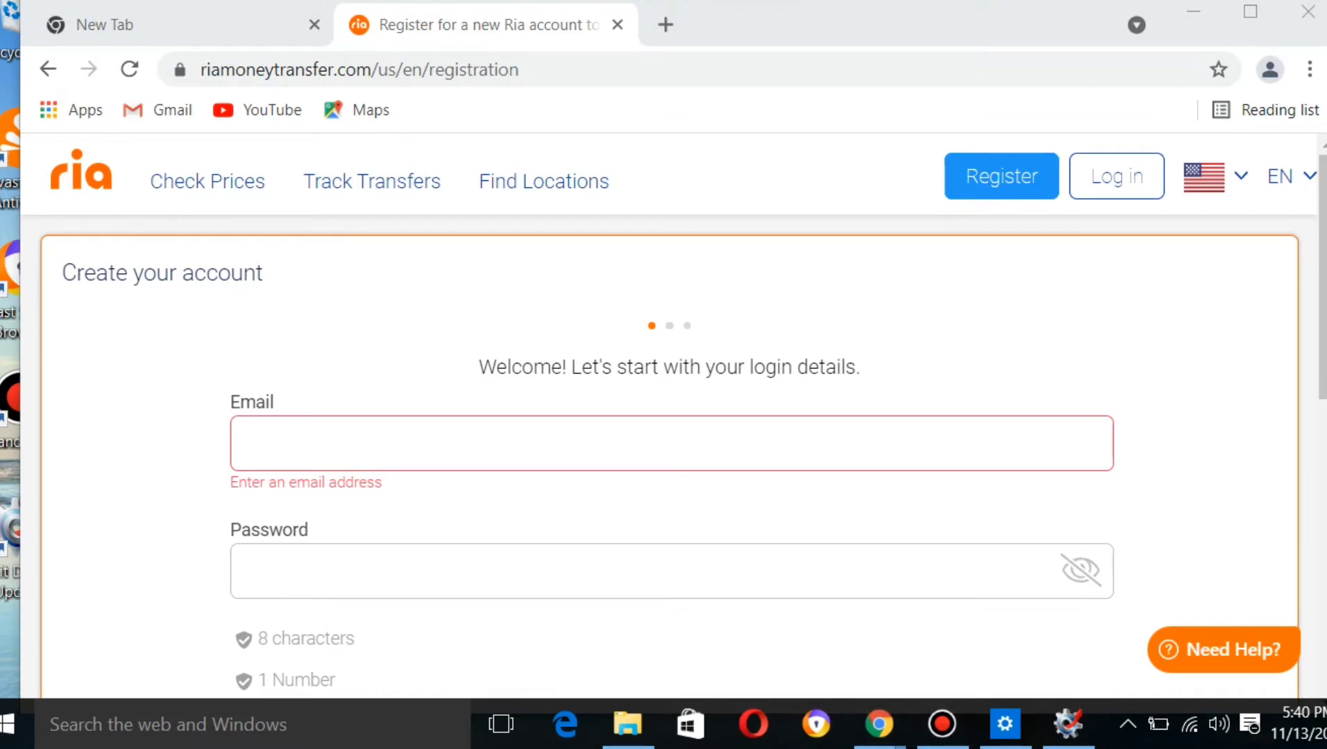
pyautogui.click(253, 444)
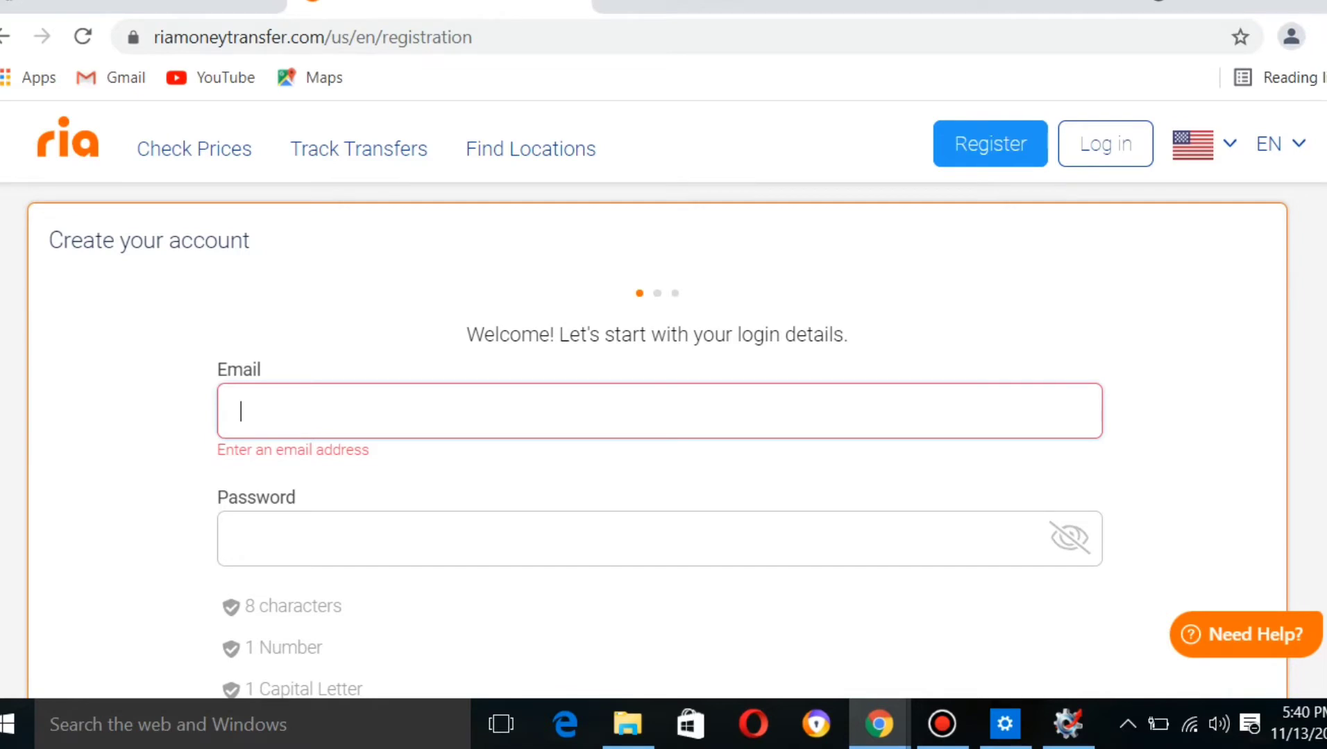
pyautogui.scroll(-2, 664, 399)
pyautogui.scroll(2, 664, 398)
pyautogui.scroll(-2, 663, 398)
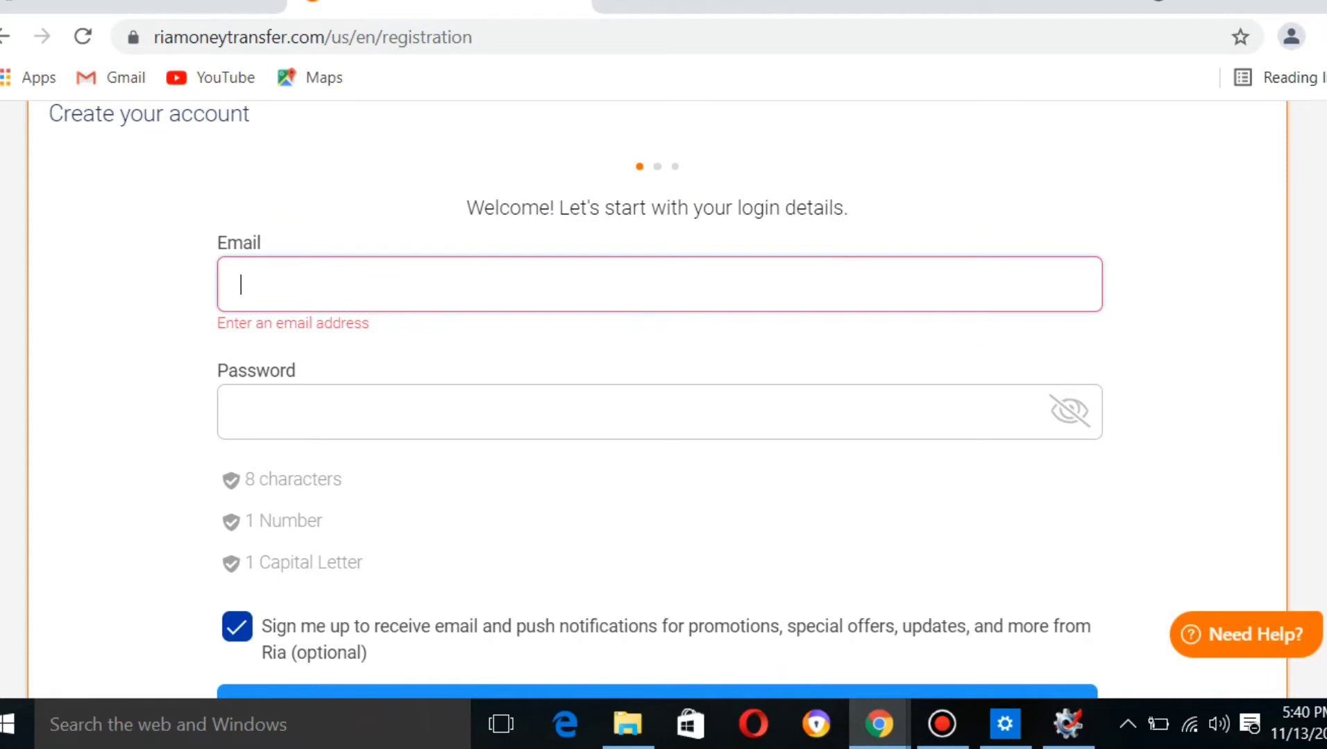
pyautogui.scroll(2, 664, 399)
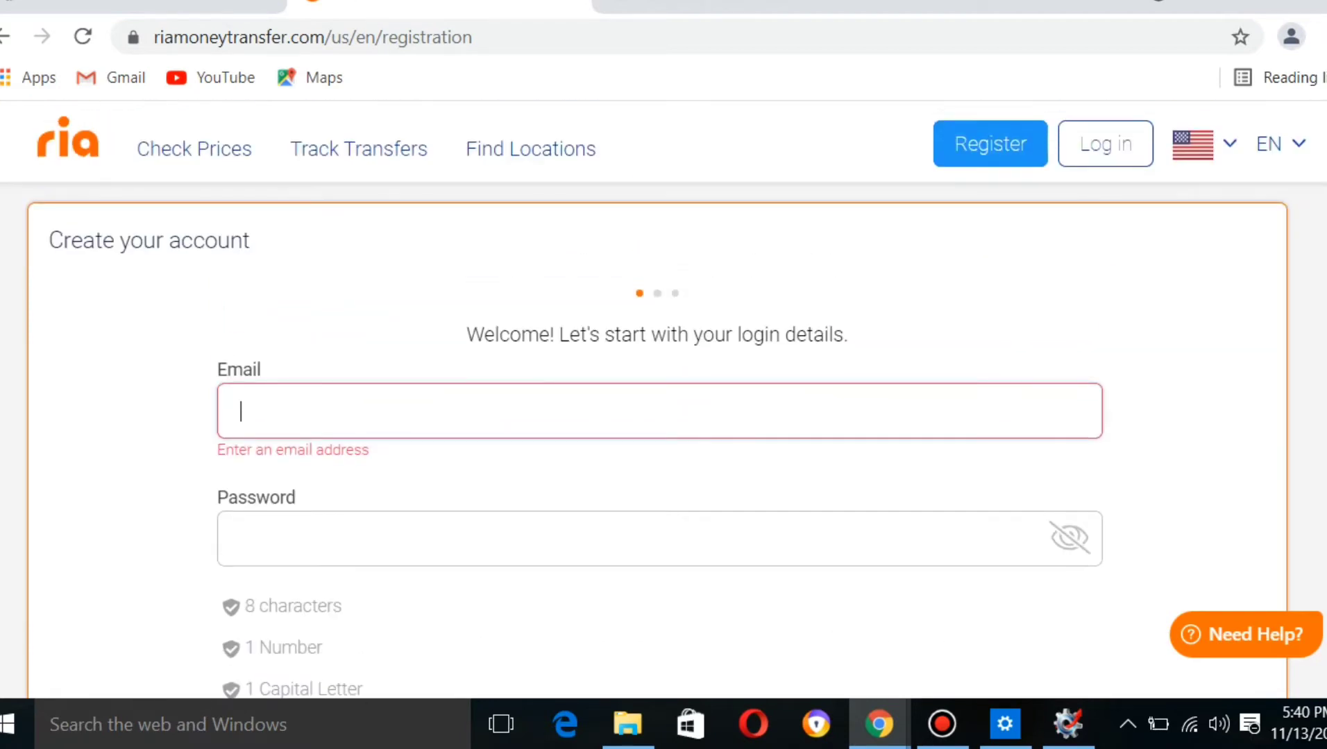
pyautogui.scroll(-3, 663, 399)
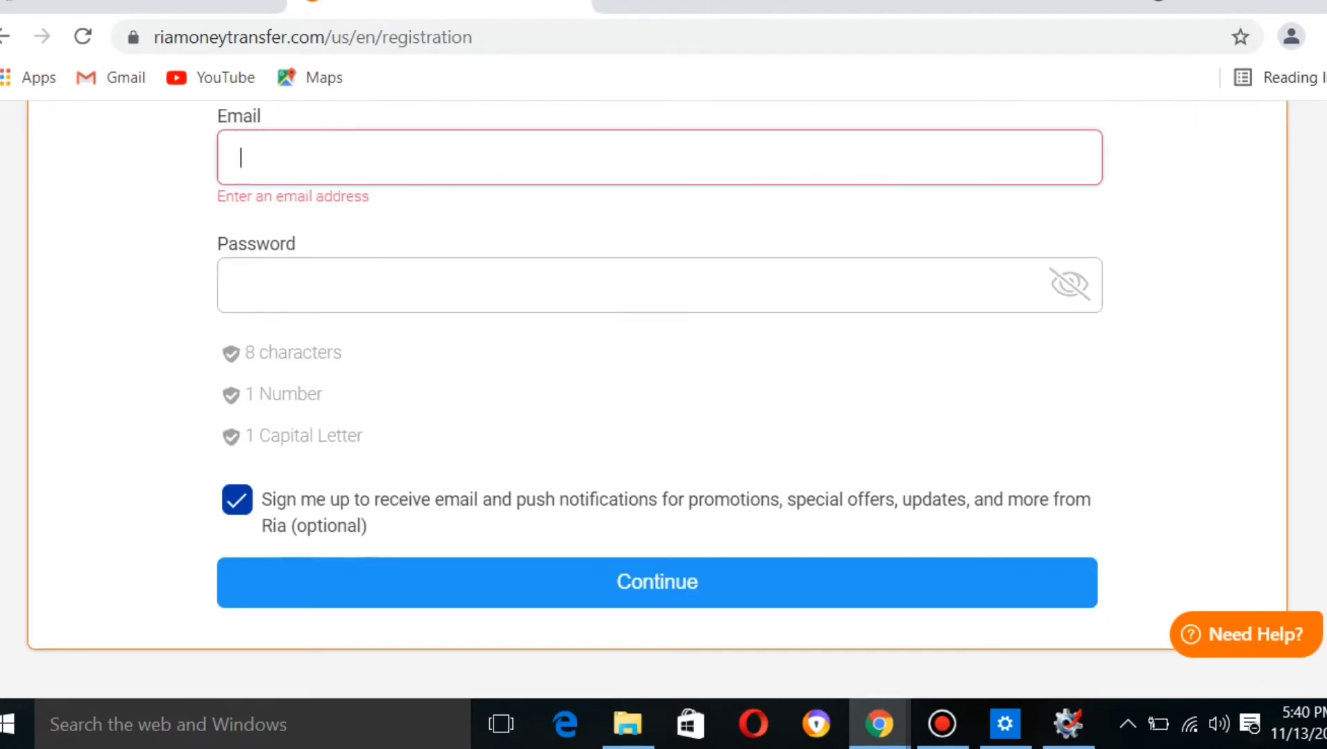
pyautogui.scroll(3, 663, 399)
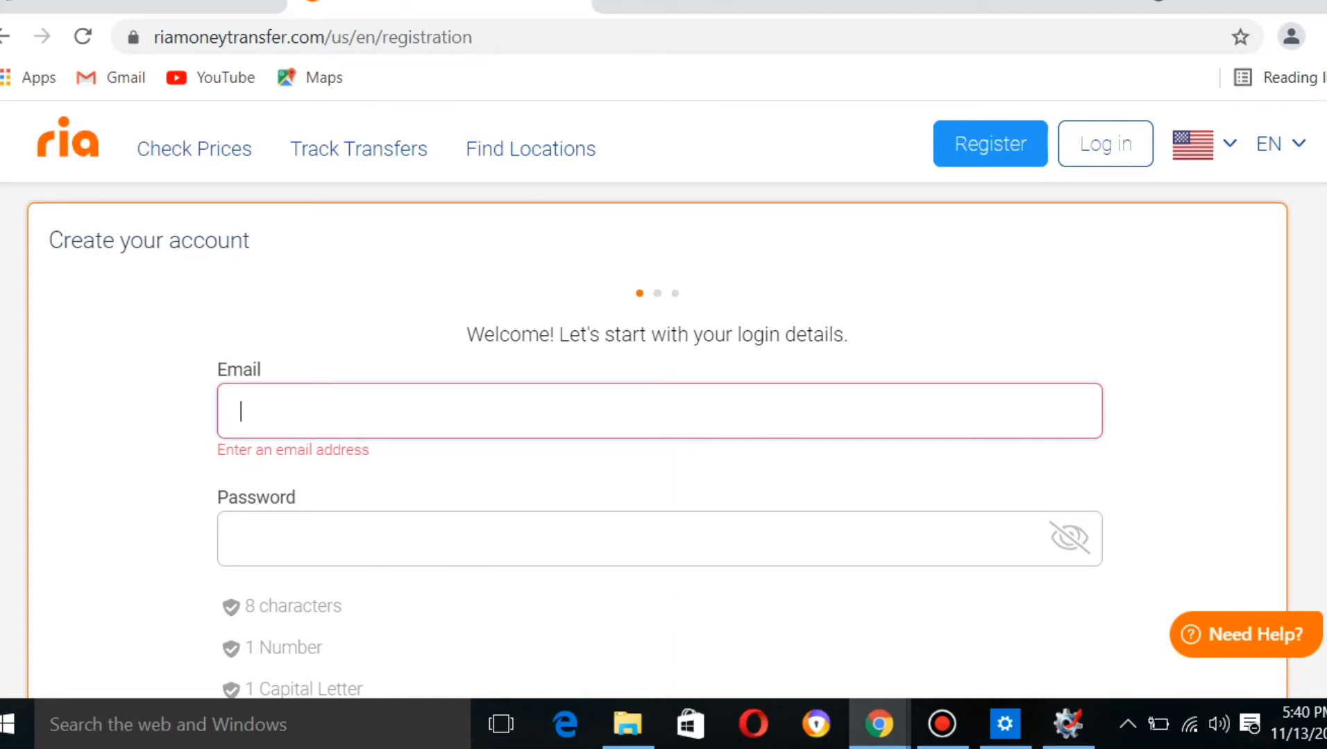
pyautogui.scroll(-2, 663, 399)
pyautogui.scroll(-2, 664, 399)
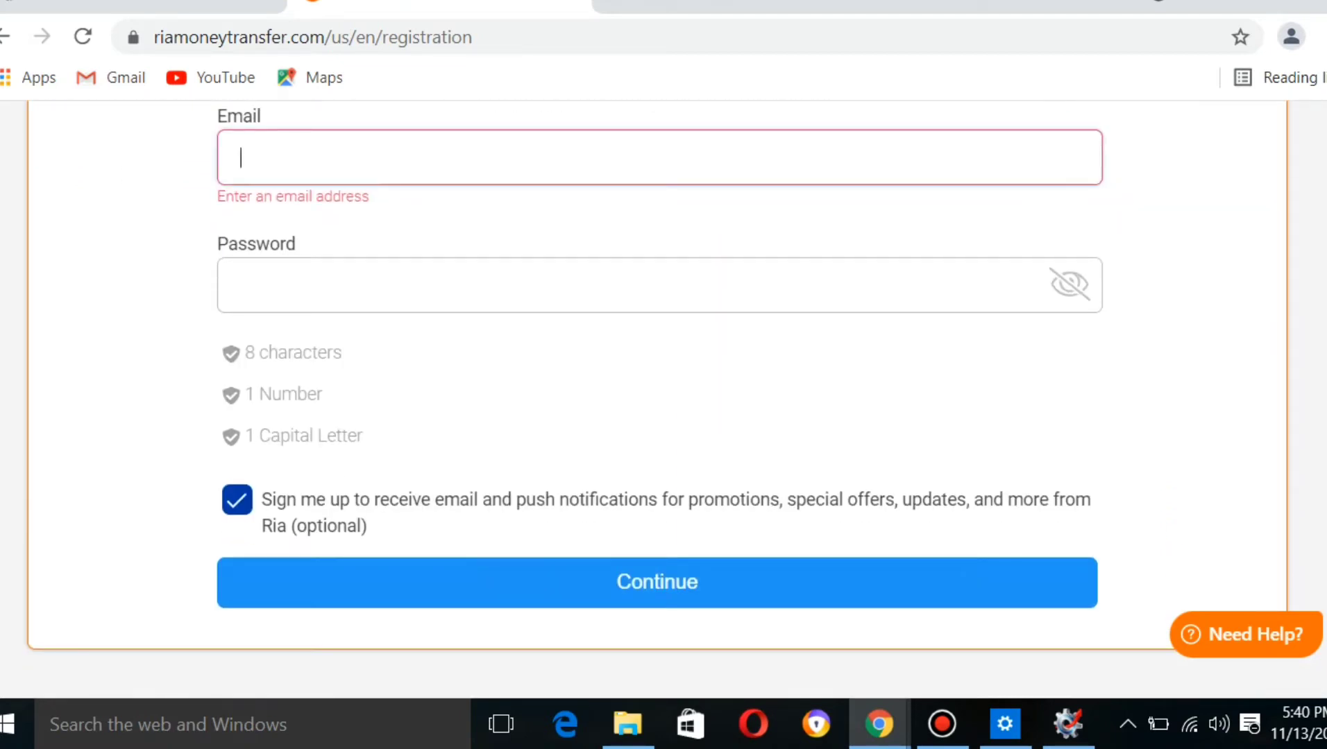
pyautogui.scroll(2, 663, 399)
pyautogui.scroll(2, 663, 399)
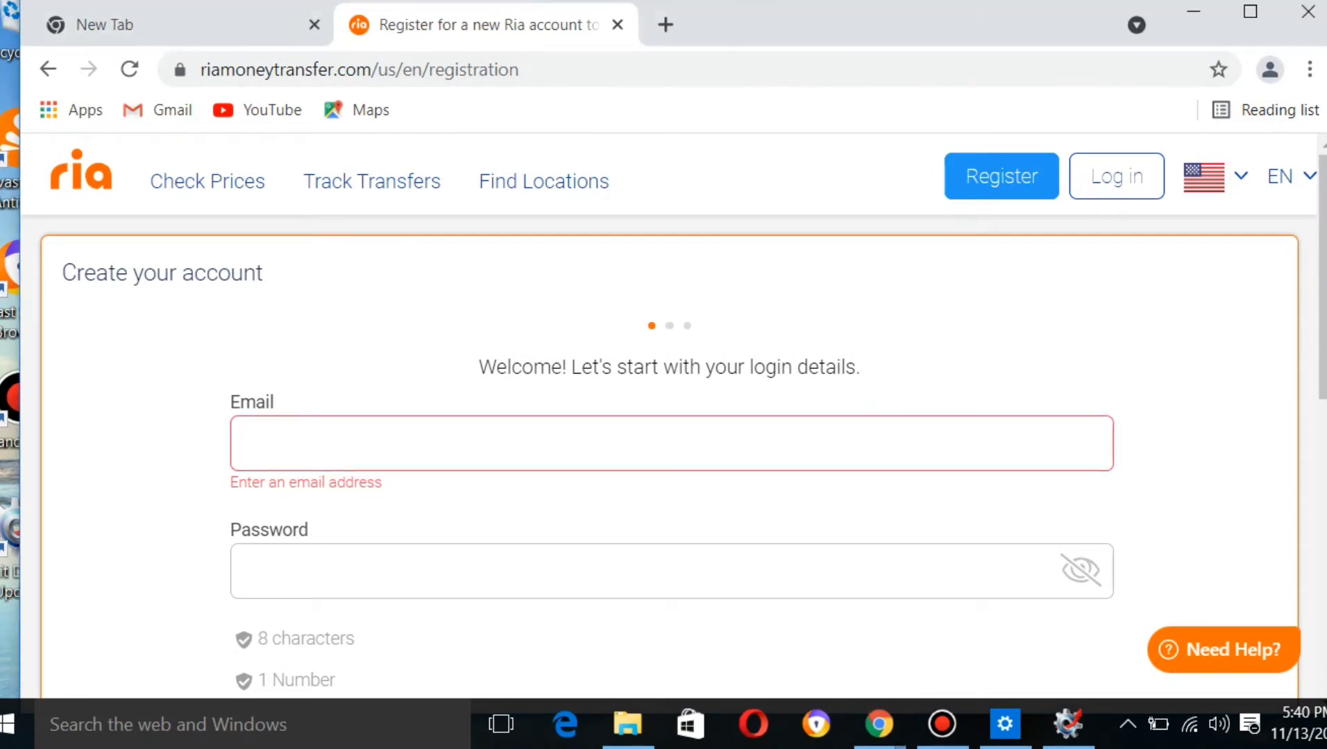
pyautogui.click(253, 444)
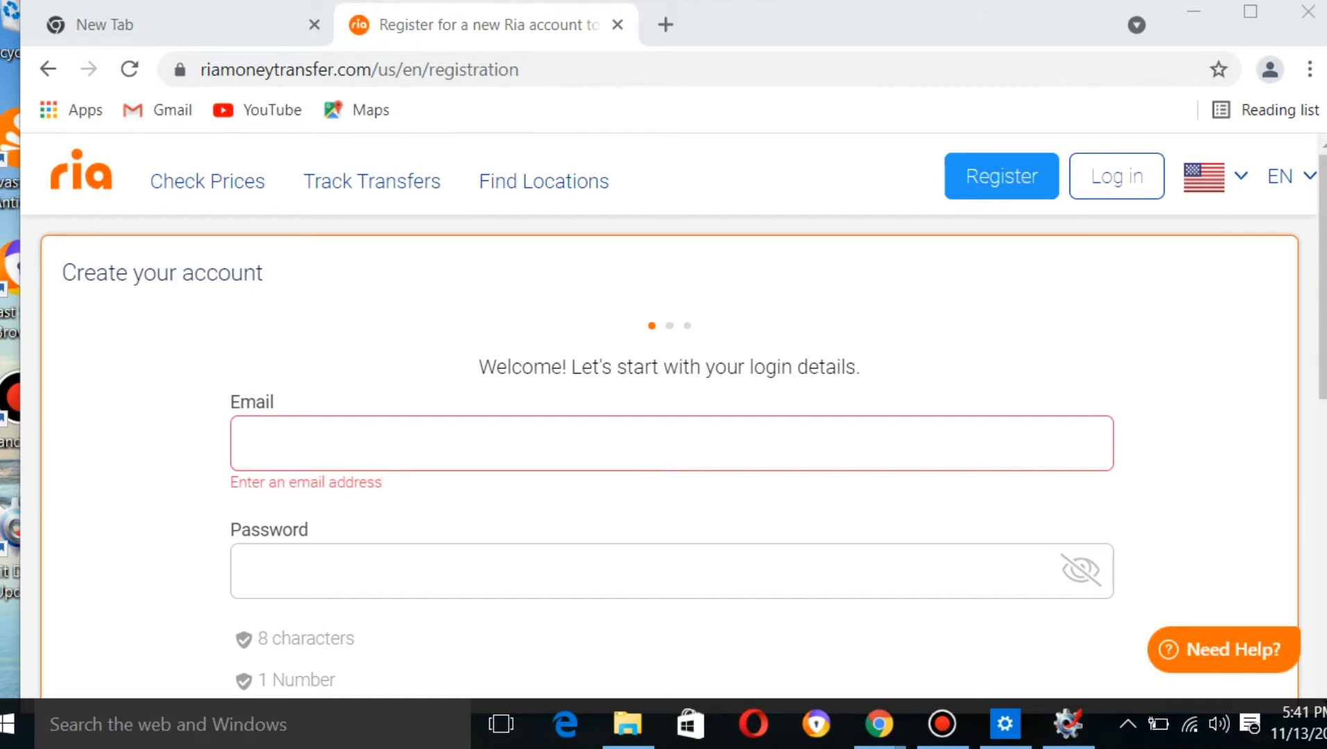
pyautogui.click(253, 444)
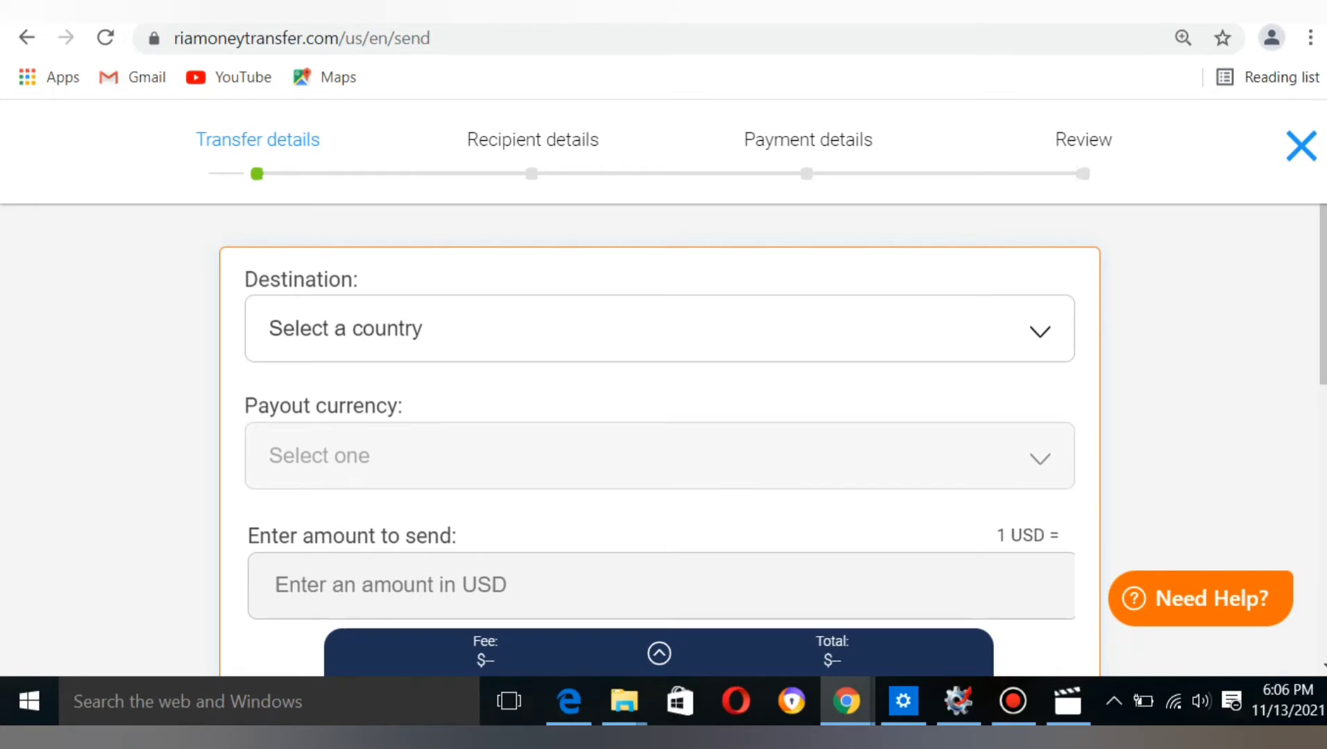
# Step: Set the transfer's destination country to Haiti, with HTG as the payout currency
pyautogui.click(659, 328)
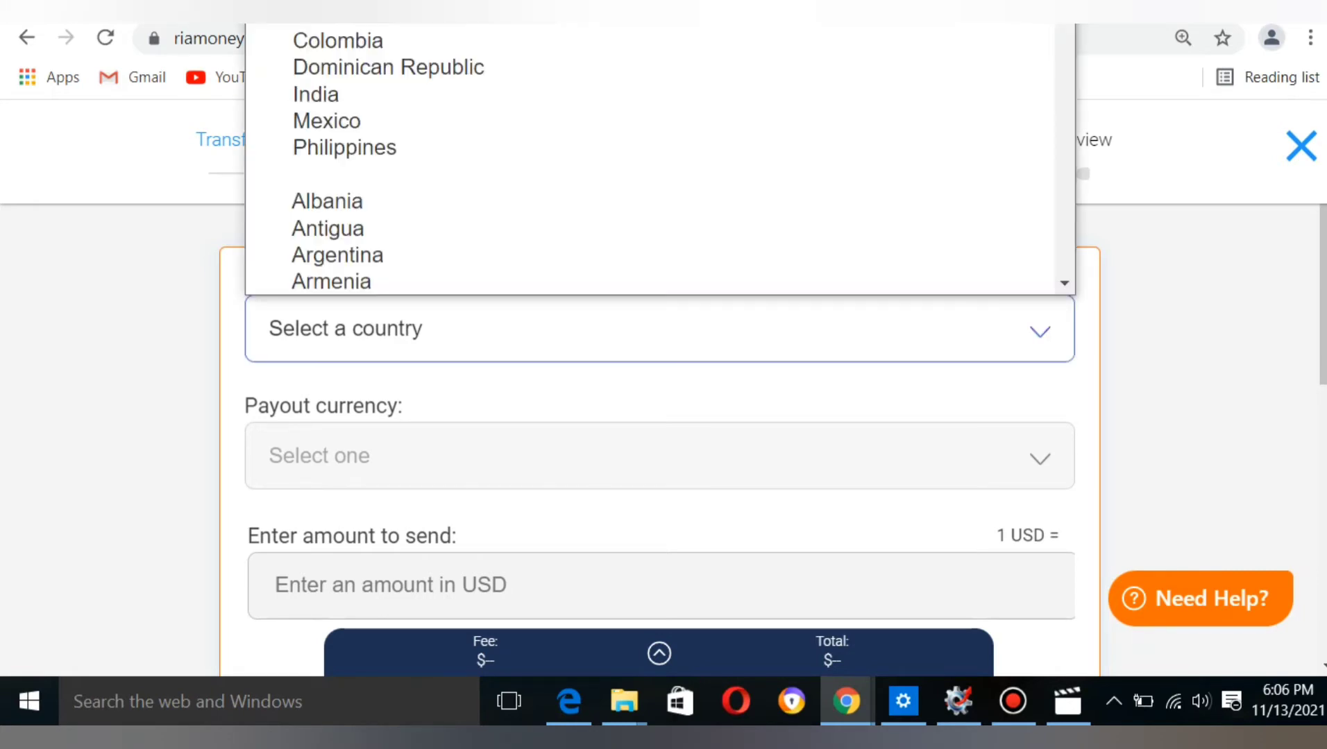
pyautogui.scroll(-15, 649, 159)
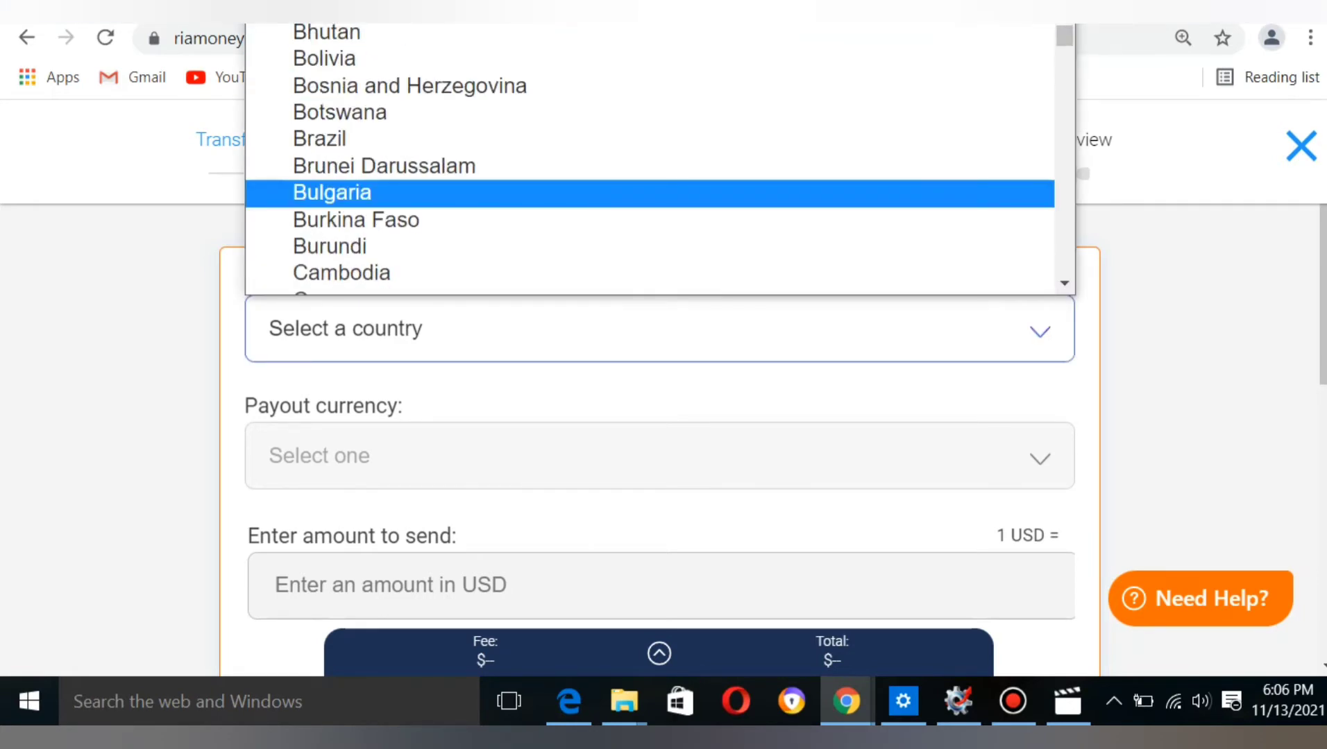
pyautogui.scroll(-6, 649, 198)
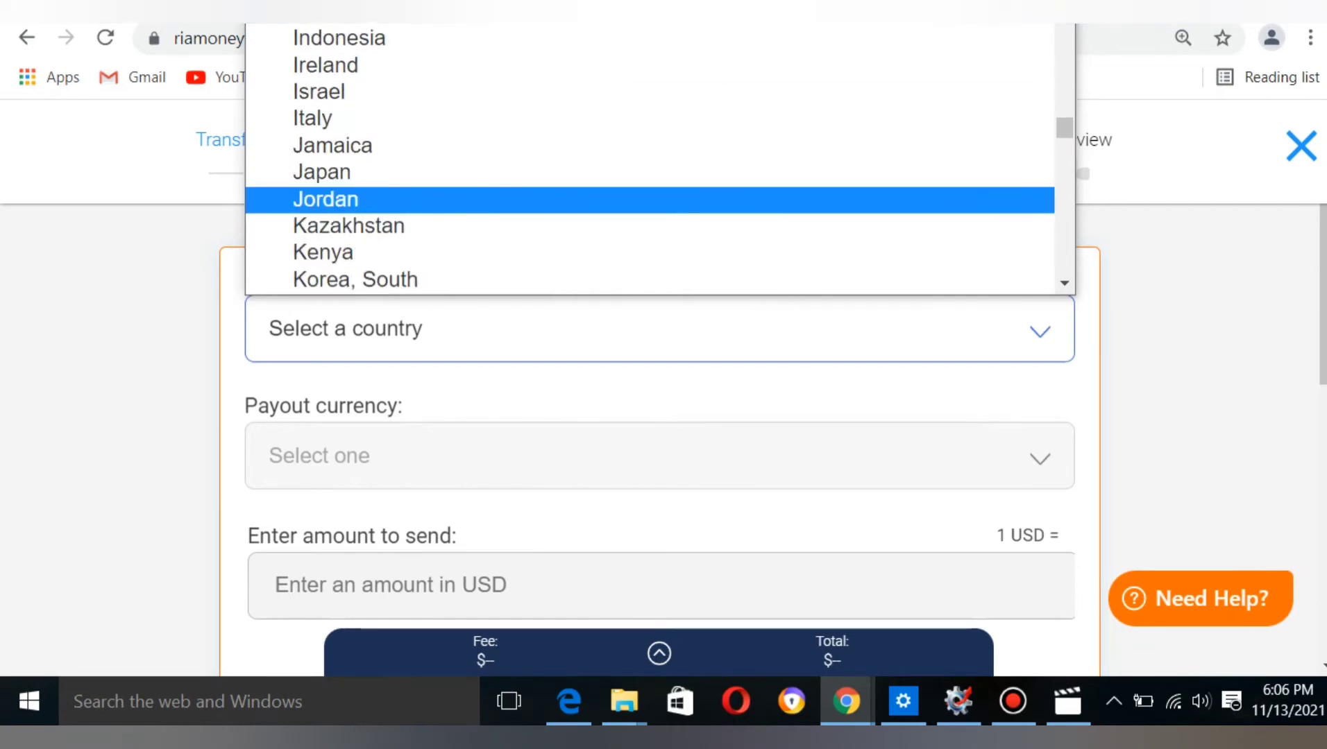
pyautogui.scroll(3, 649, 175)
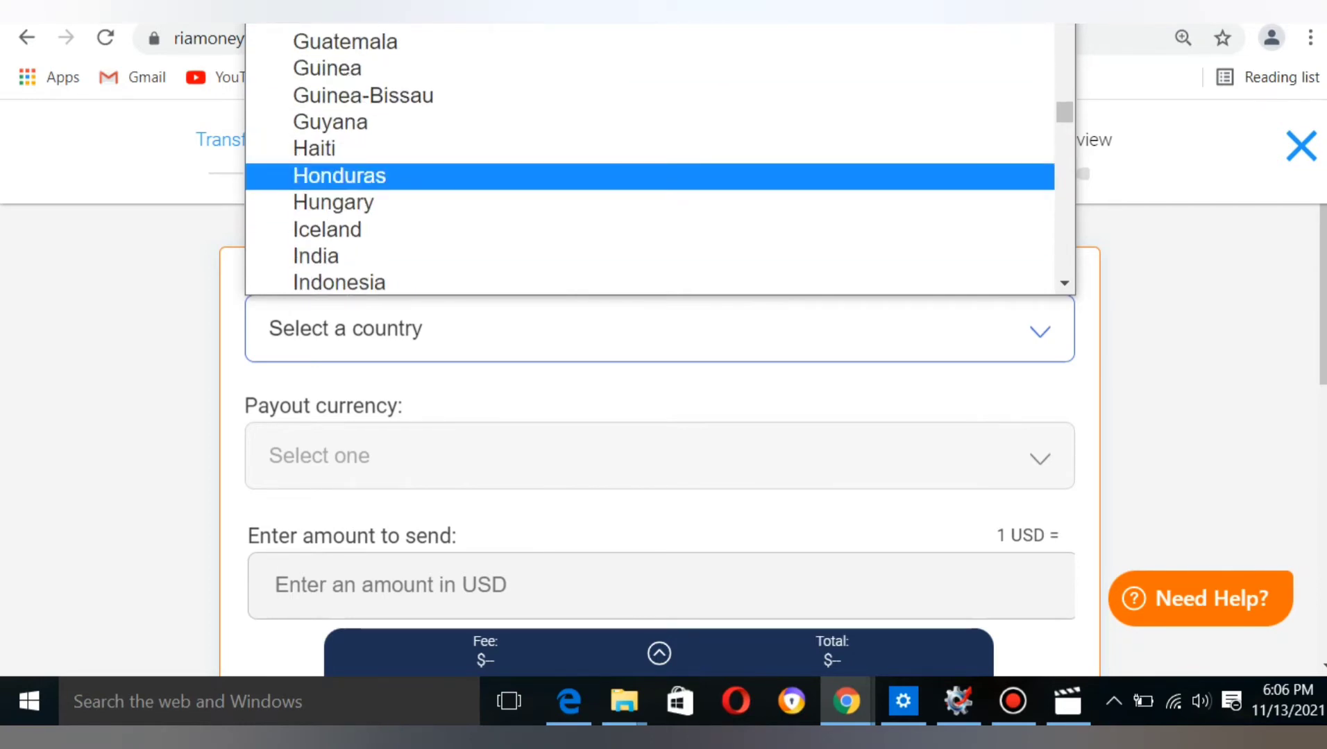
pyautogui.press('Escape')
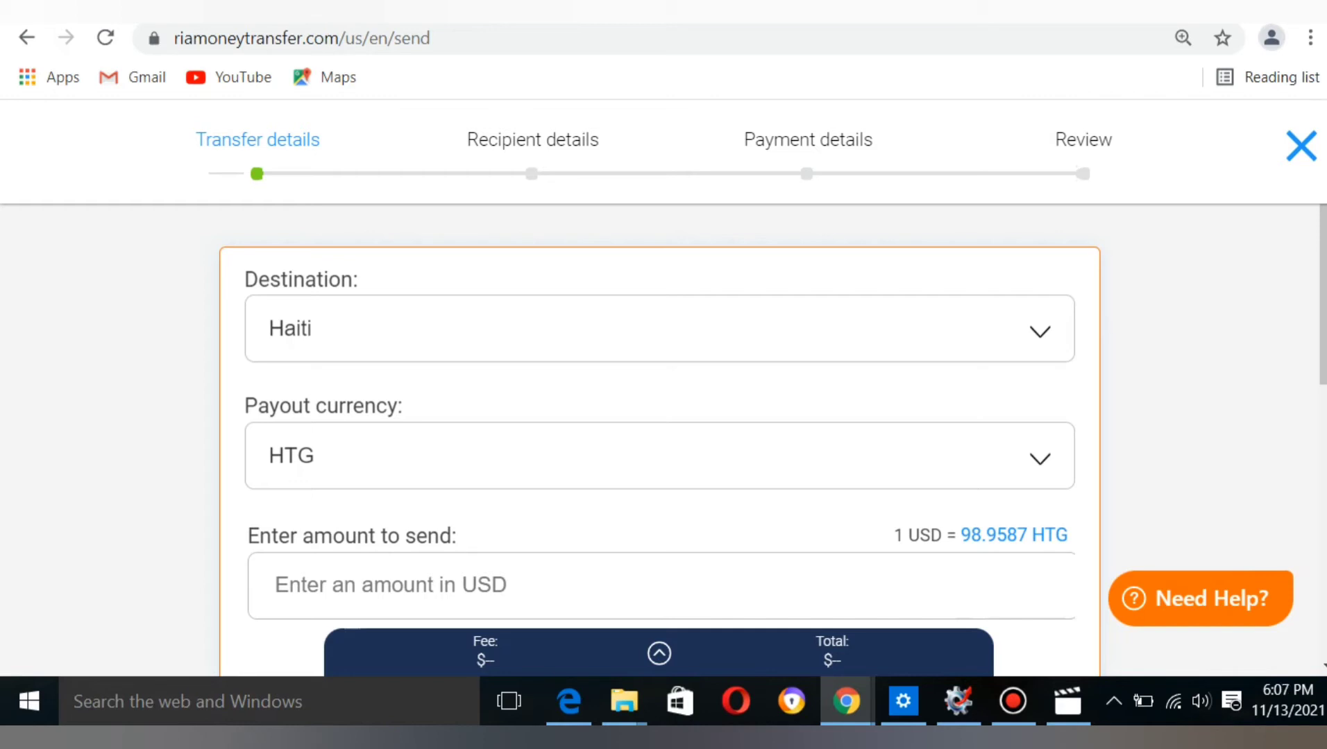
# Step: Enter 100 USD as the amount to send
pyautogui.scroll(-1, 659, 417)
pyautogui.scroll(1, 659, 417)
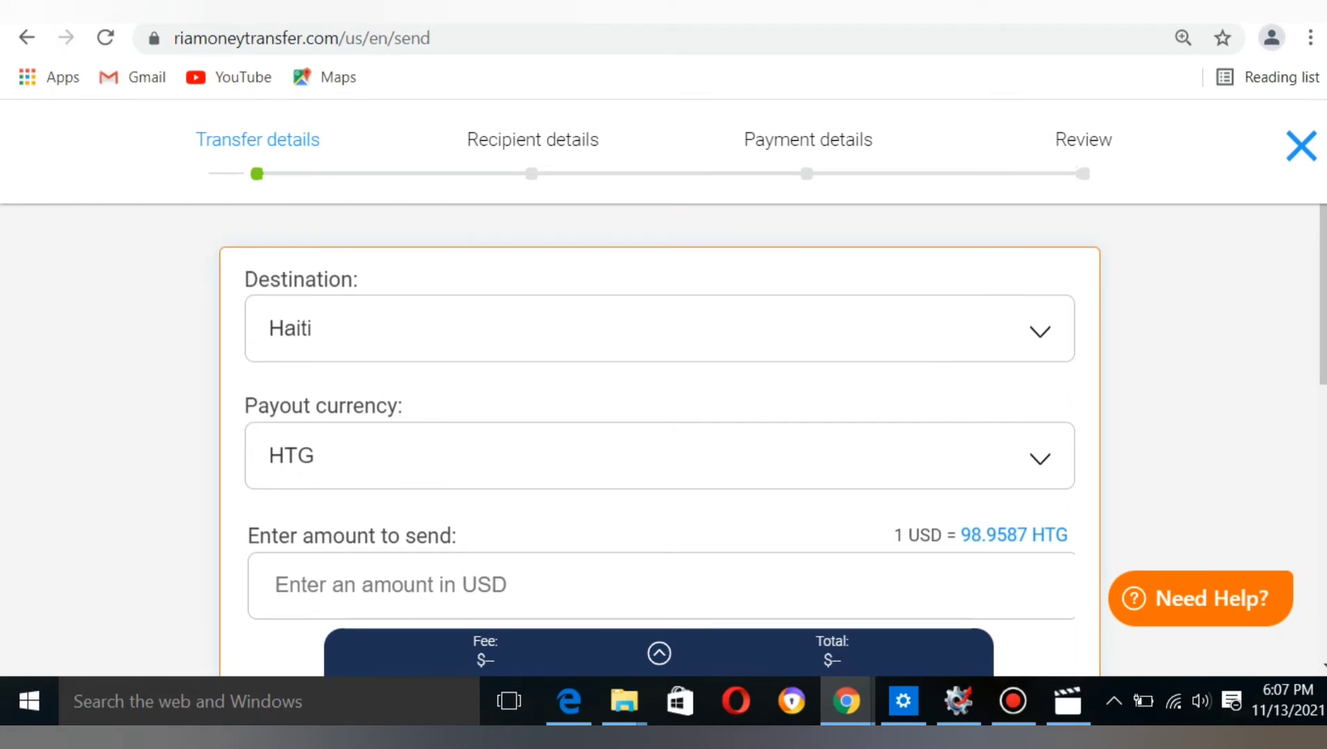
pyautogui.scroll(-2, 659, 416)
pyautogui.click(275, 464)
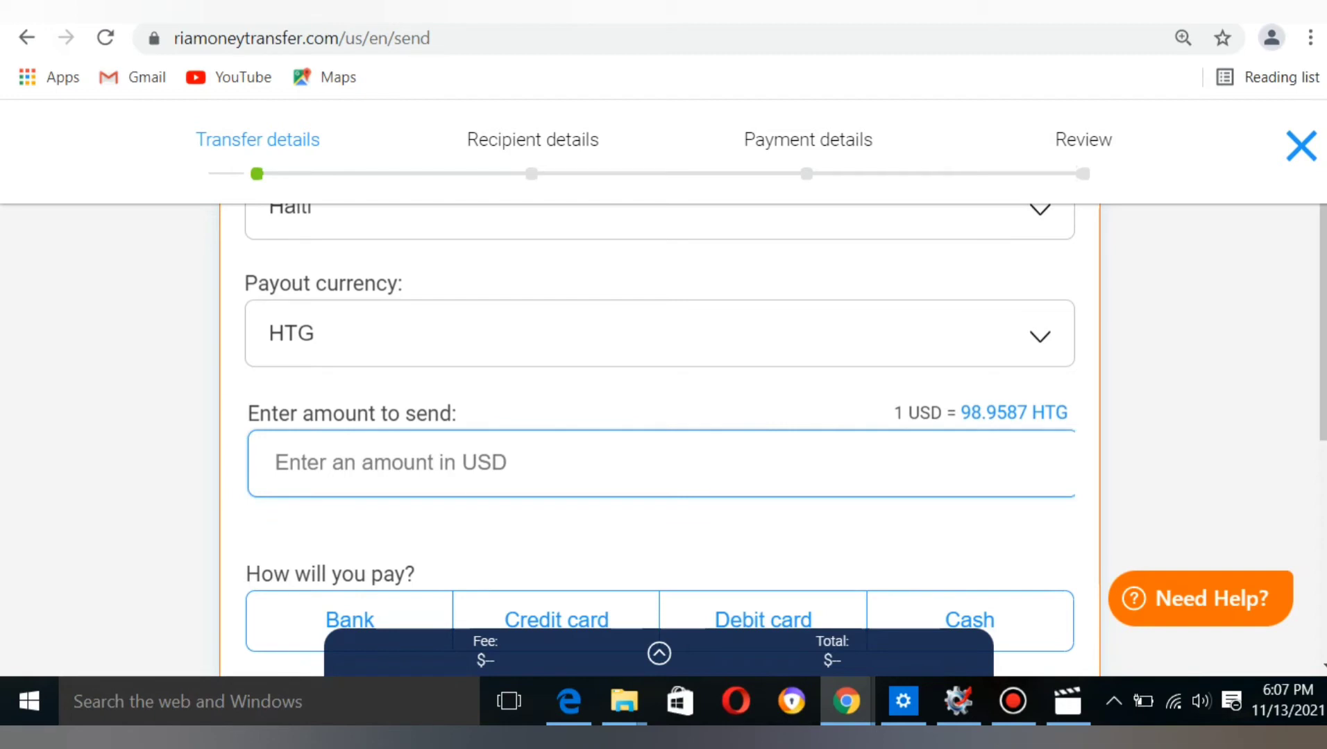
pyautogui.write('1')
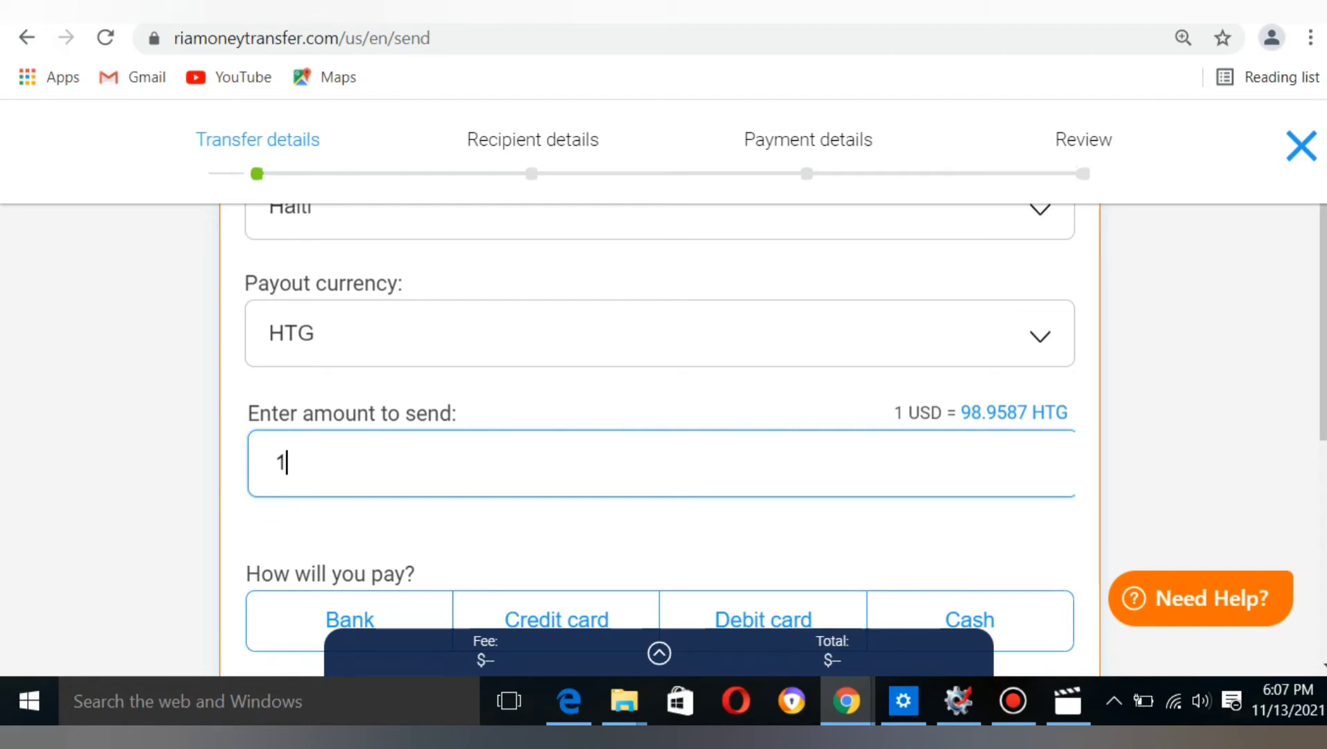
pyautogui.write('00')
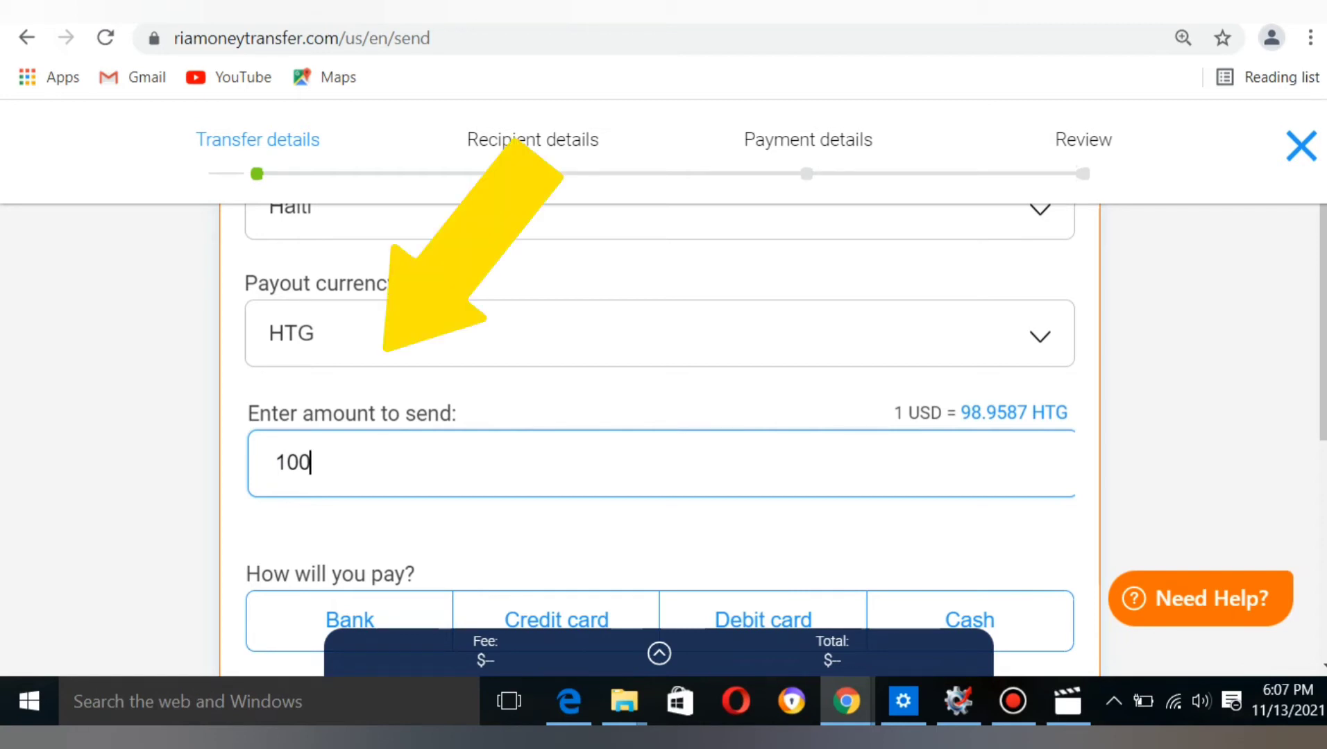
# Step: Choose debit card as the way to pay for the transfer
pyautogui.scroll(-2, 659, 430)
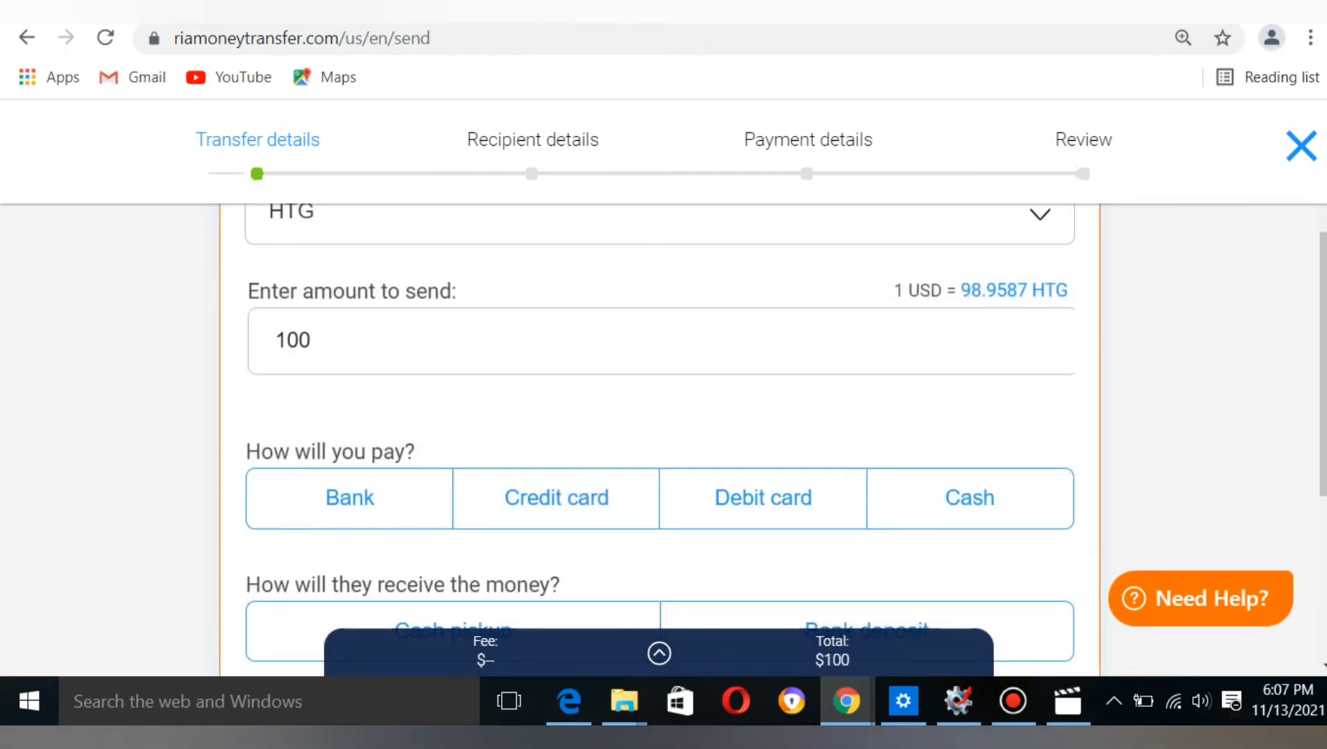
pyautogui.click(557, 497)
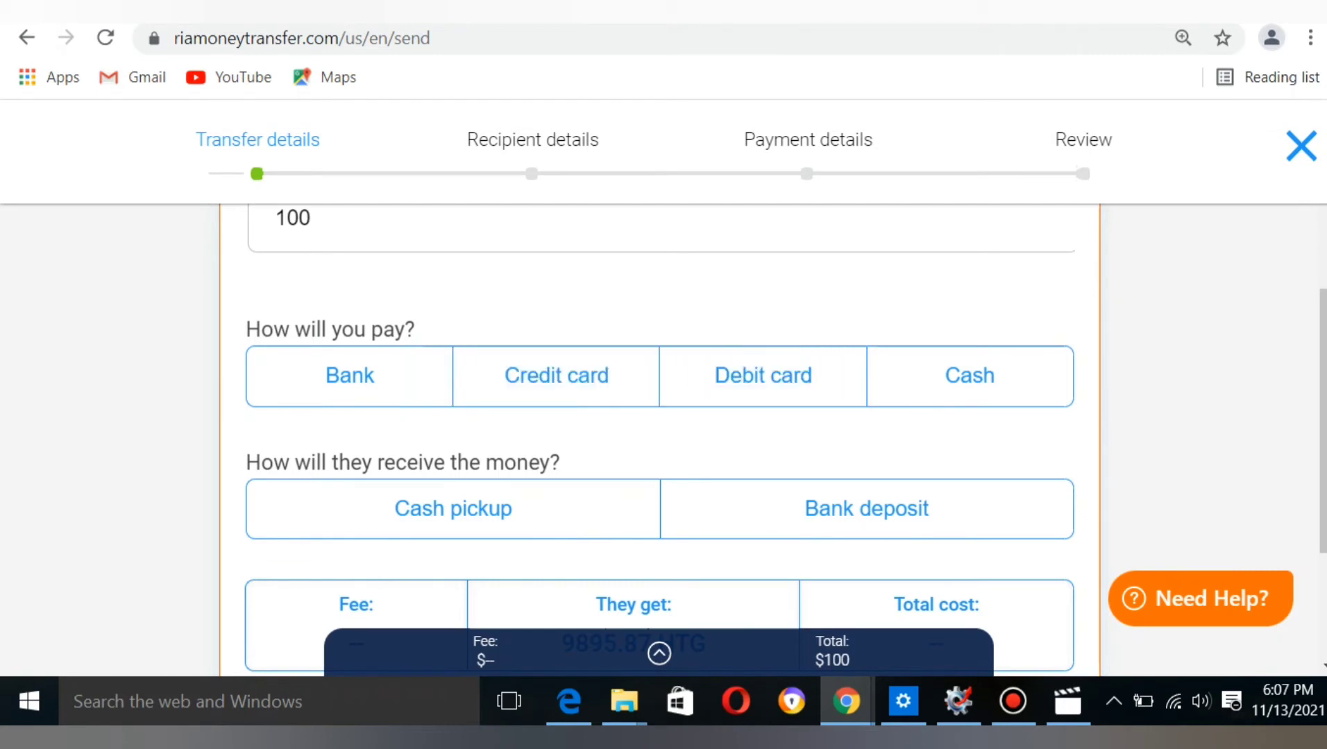
pyautogui.click(763, 375)
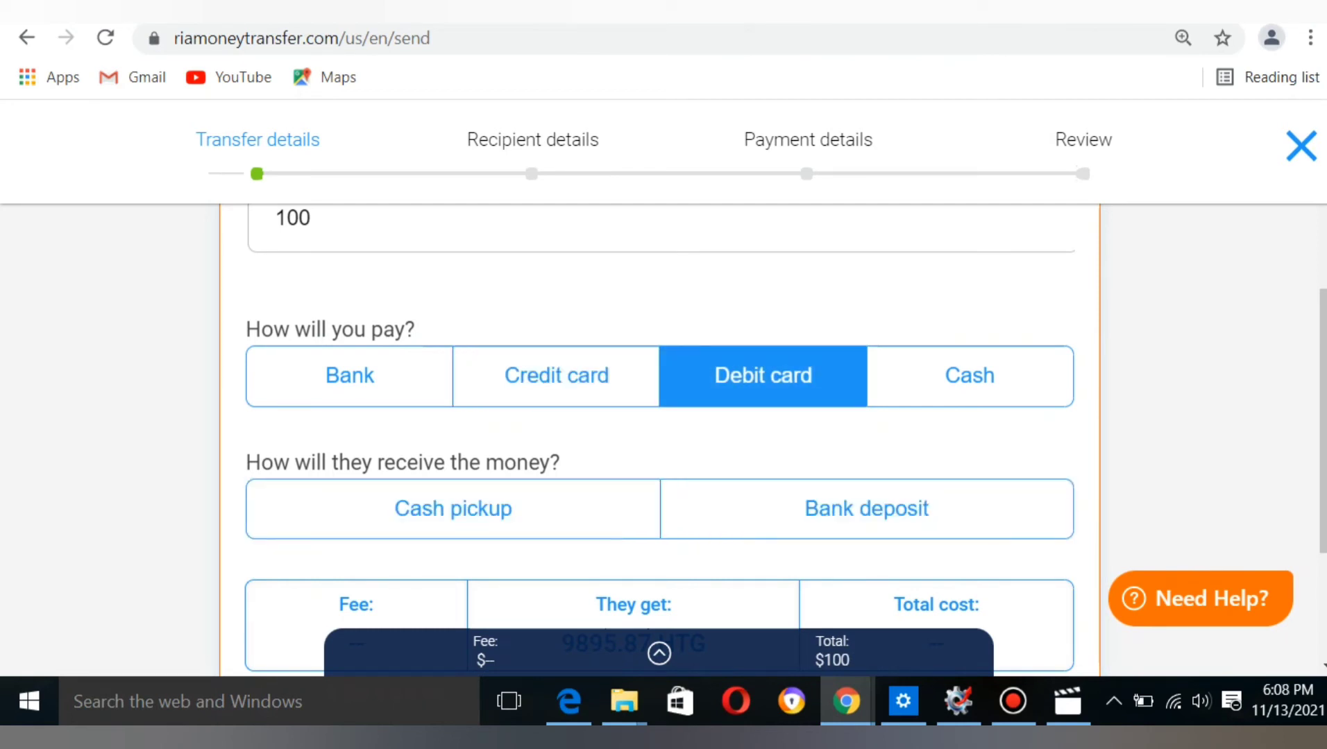
# Step: Choose cash pickup as the way the recipient gets the money and continue to the recipient details
pyautogui.scroll(-2, 659, 437)
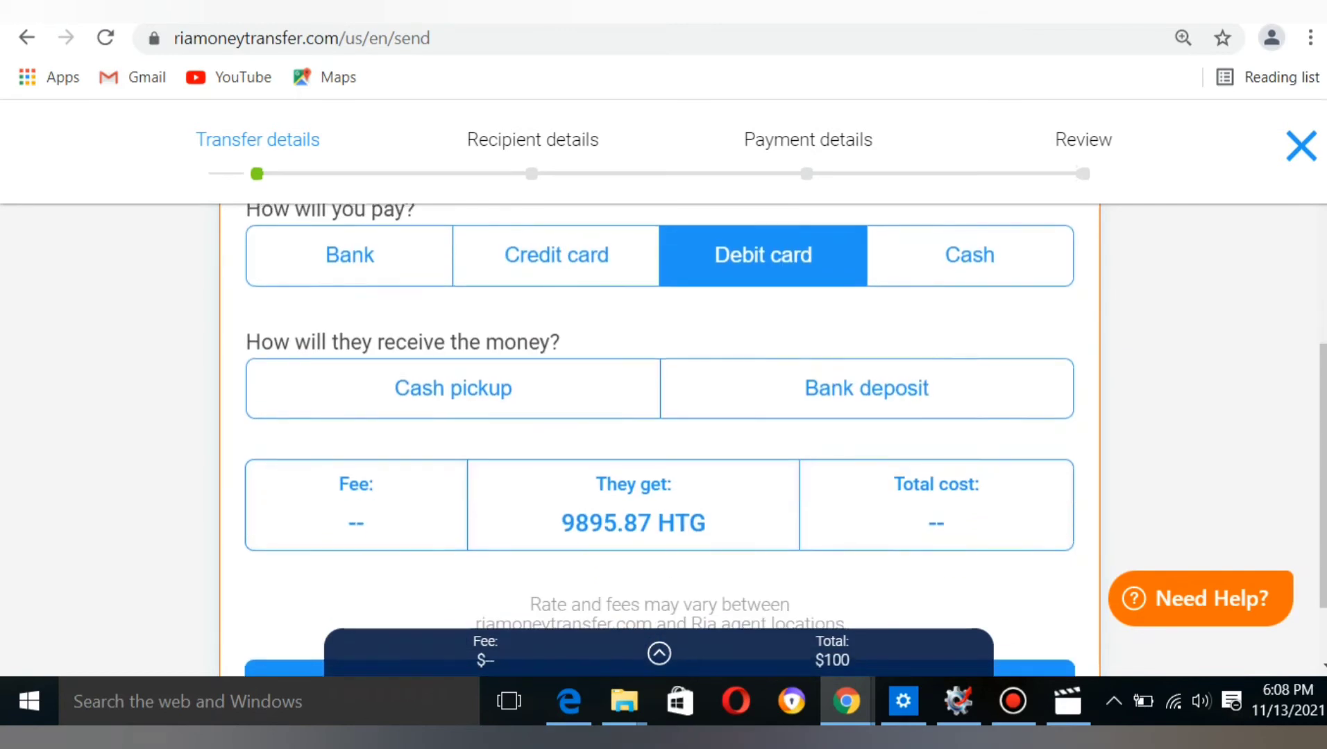
pyautogui.scroll(4, 660, 437)
pyautogui.scroll(-2, 659, 437)
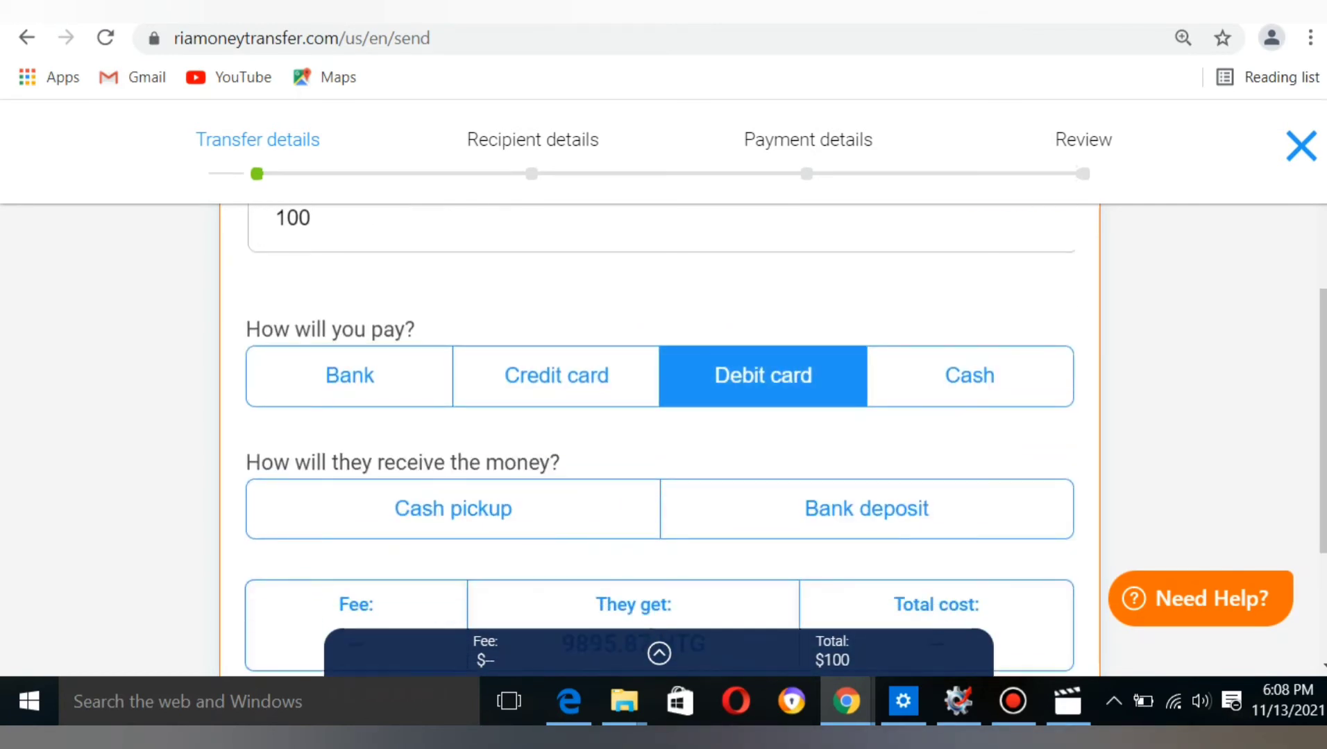
pyautogui.scroll(-2, 556, 378)
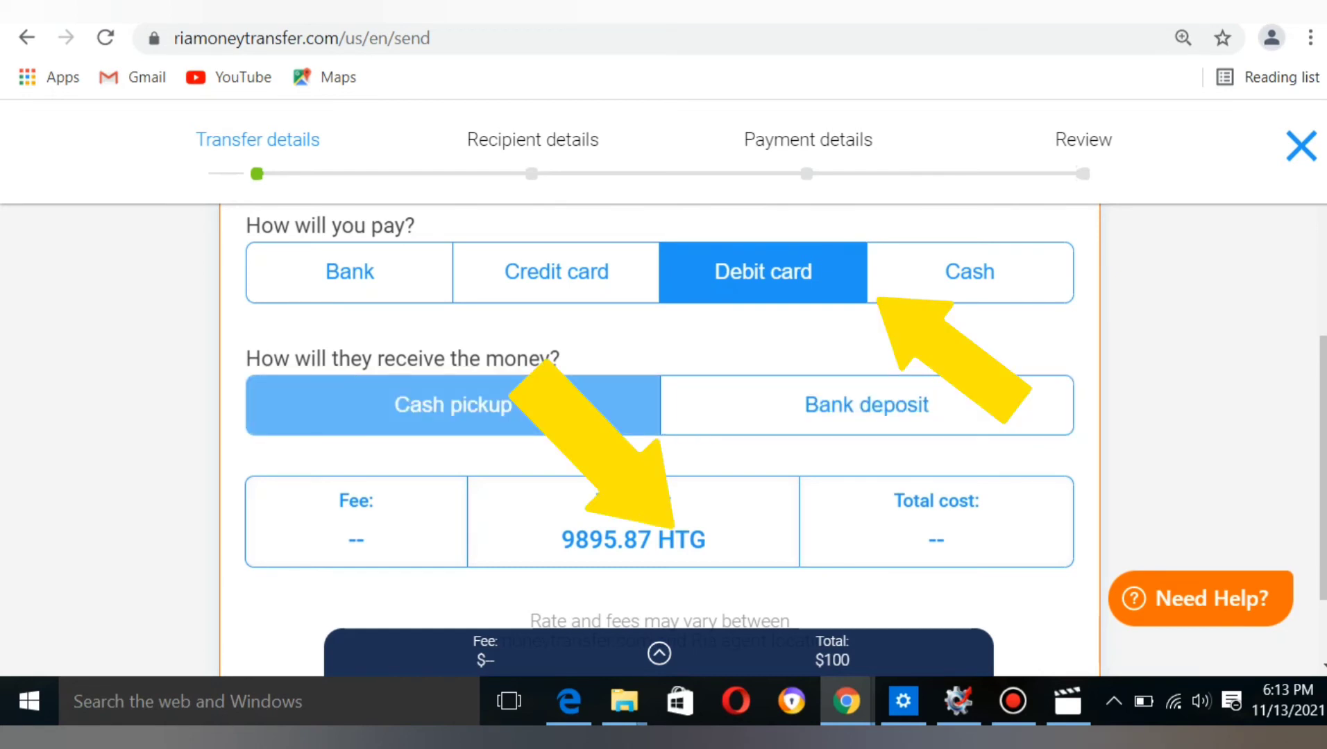
pyautogui.click(452, 405)
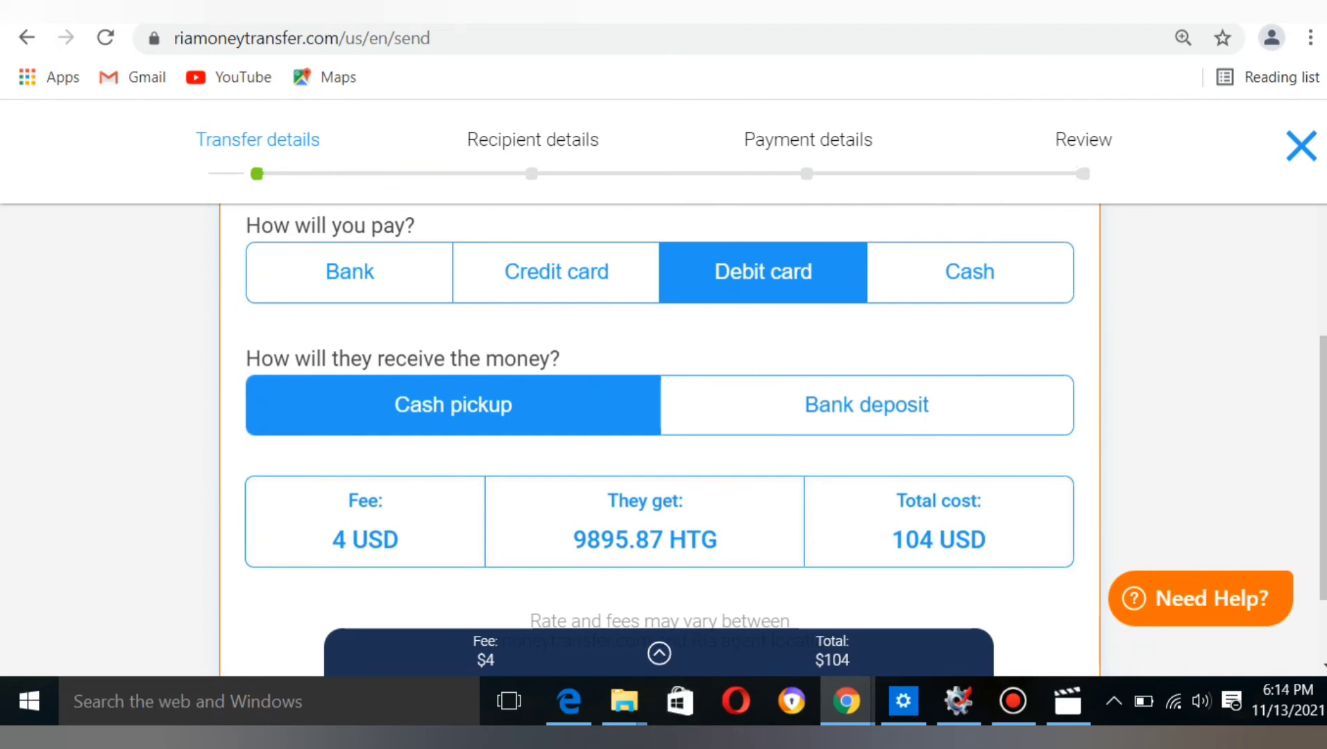
pyautogui.scroll(-2, 659, 441)
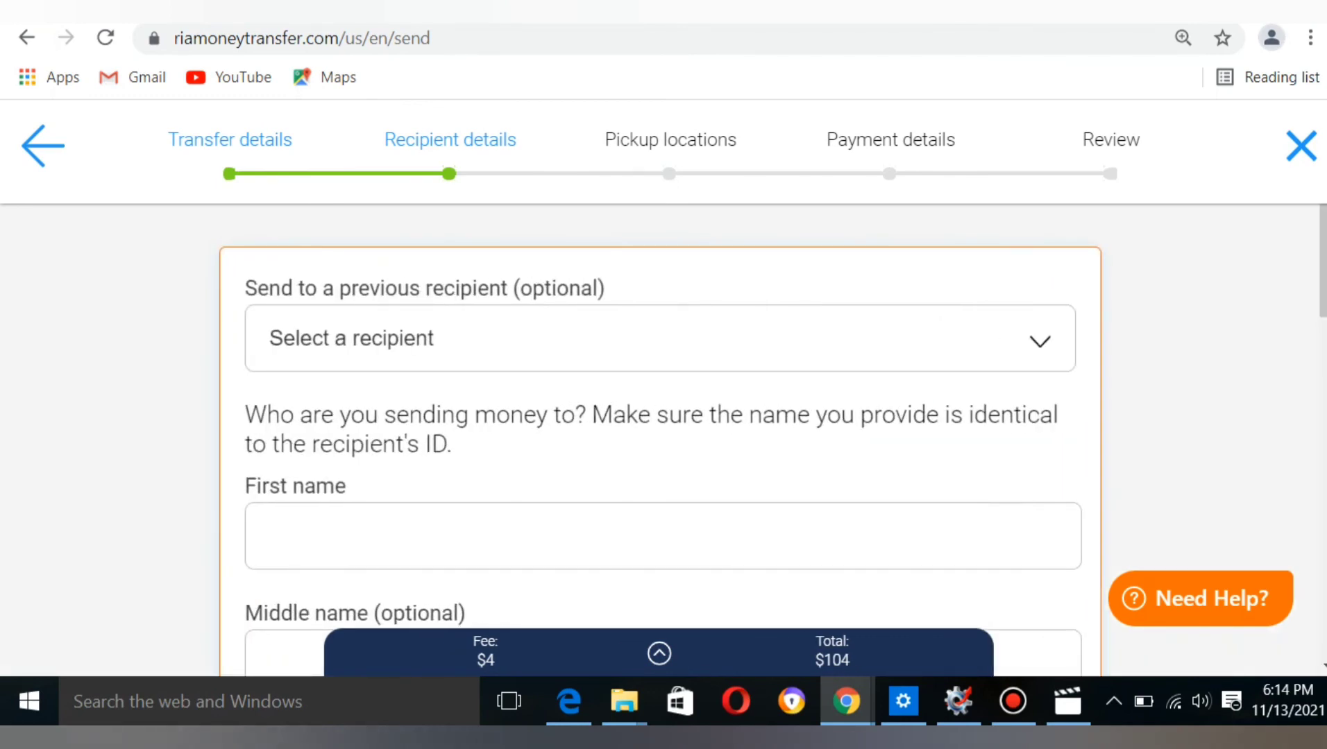
# Step: Examine the recipient details form, from the previous-recipient choice and name fields to address, city, state and country
pyautogui.scroll(-2, 663, 437)
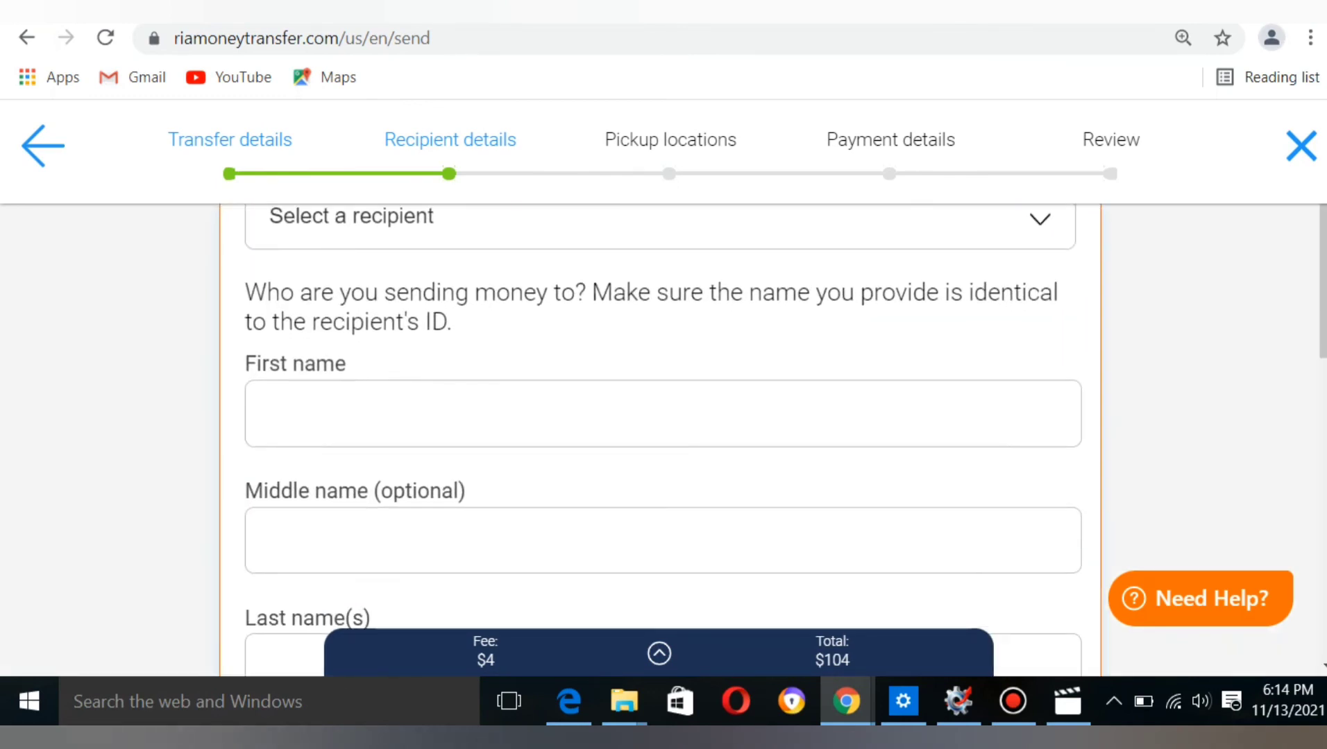
pyautogui.scroll(-2, 662, 437)
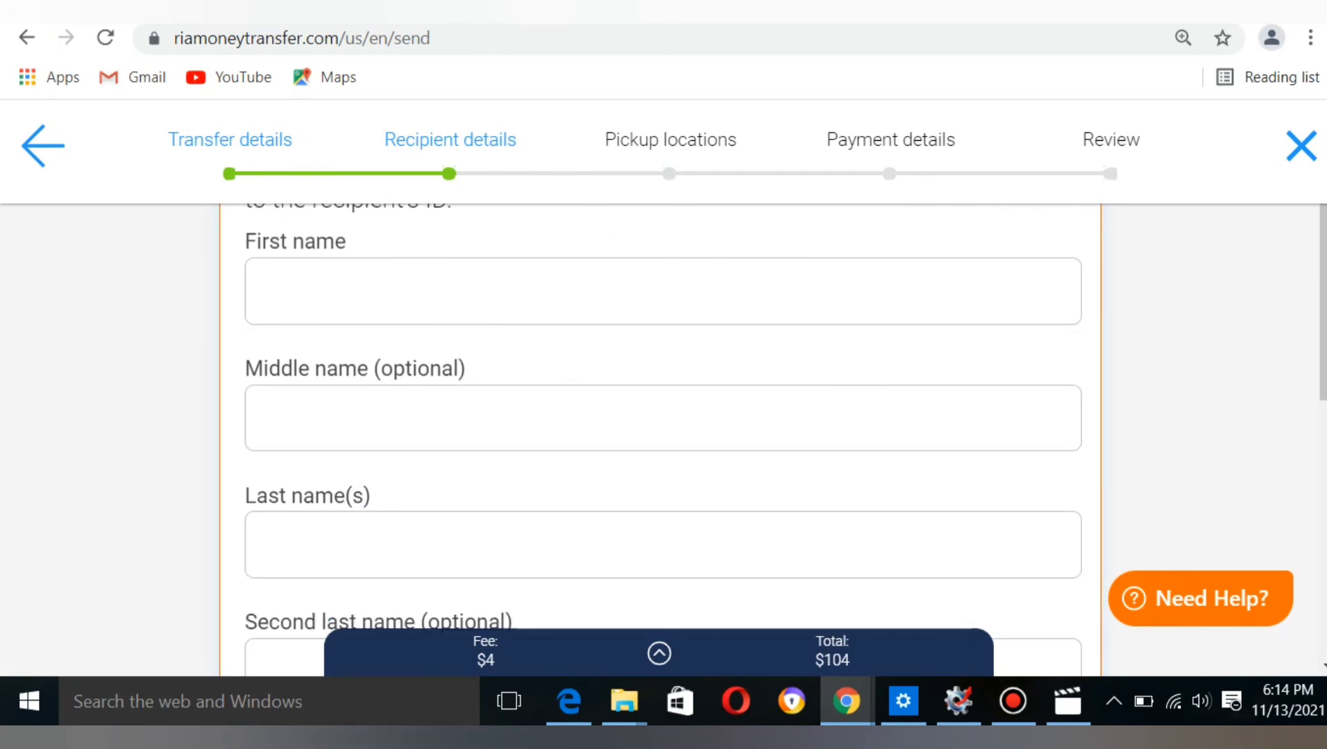
pyautogui.scroll(-4, 662, 437)
pyautogui.scroll(8, 663, 437)
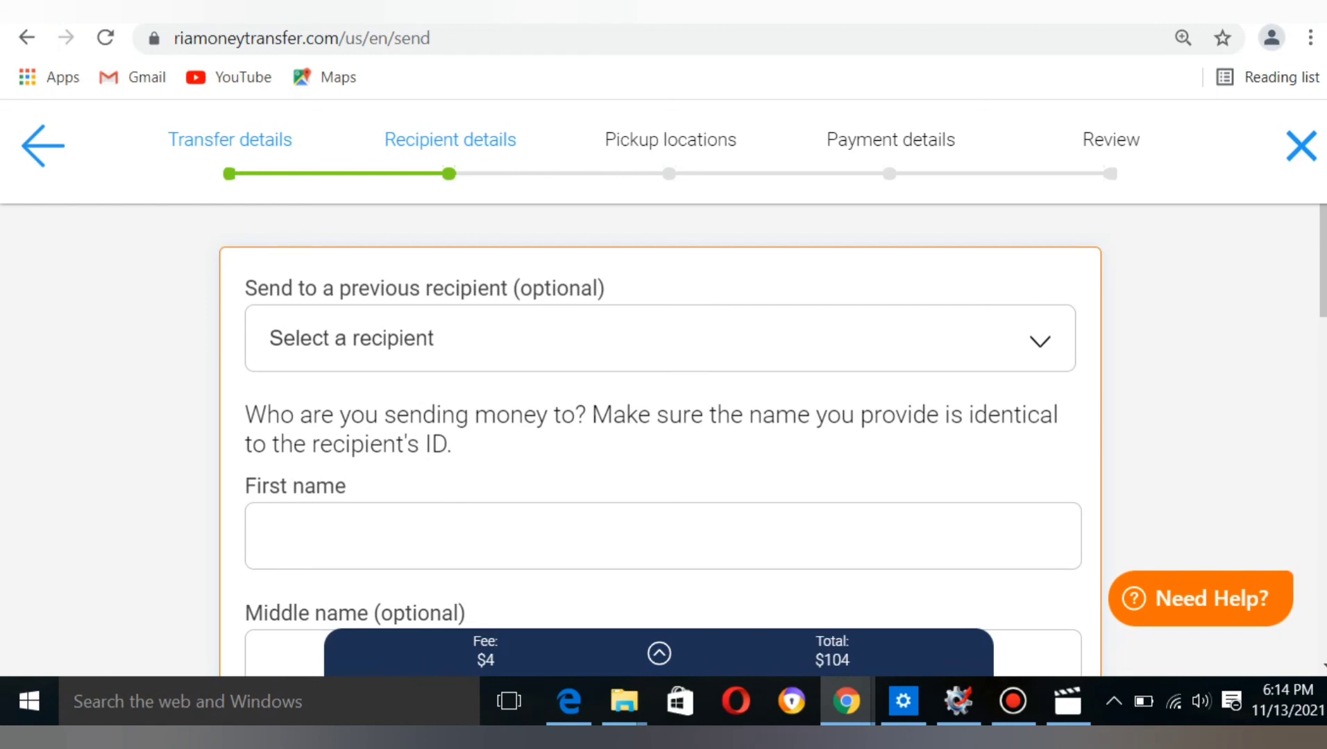
pyautogui.scroll(-2, 662, 437)
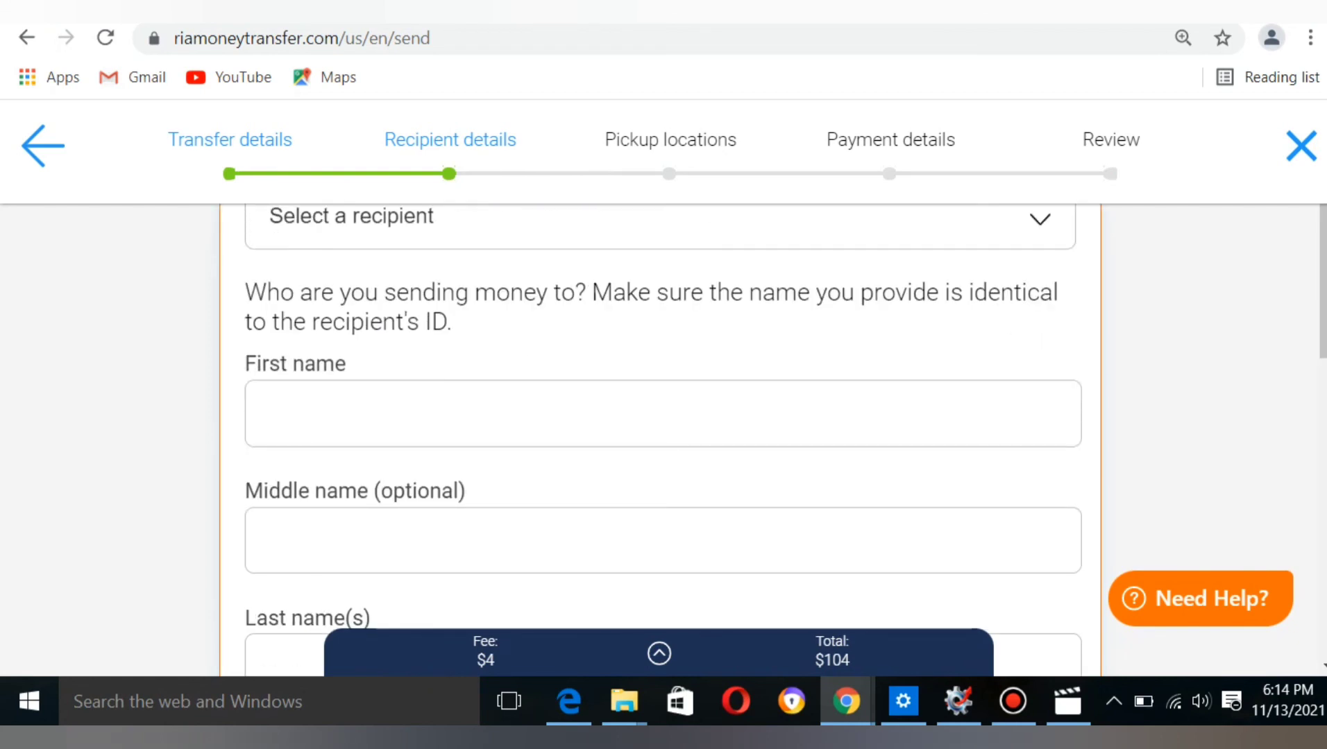
pyautogui.scroll(-8, 662, 437)
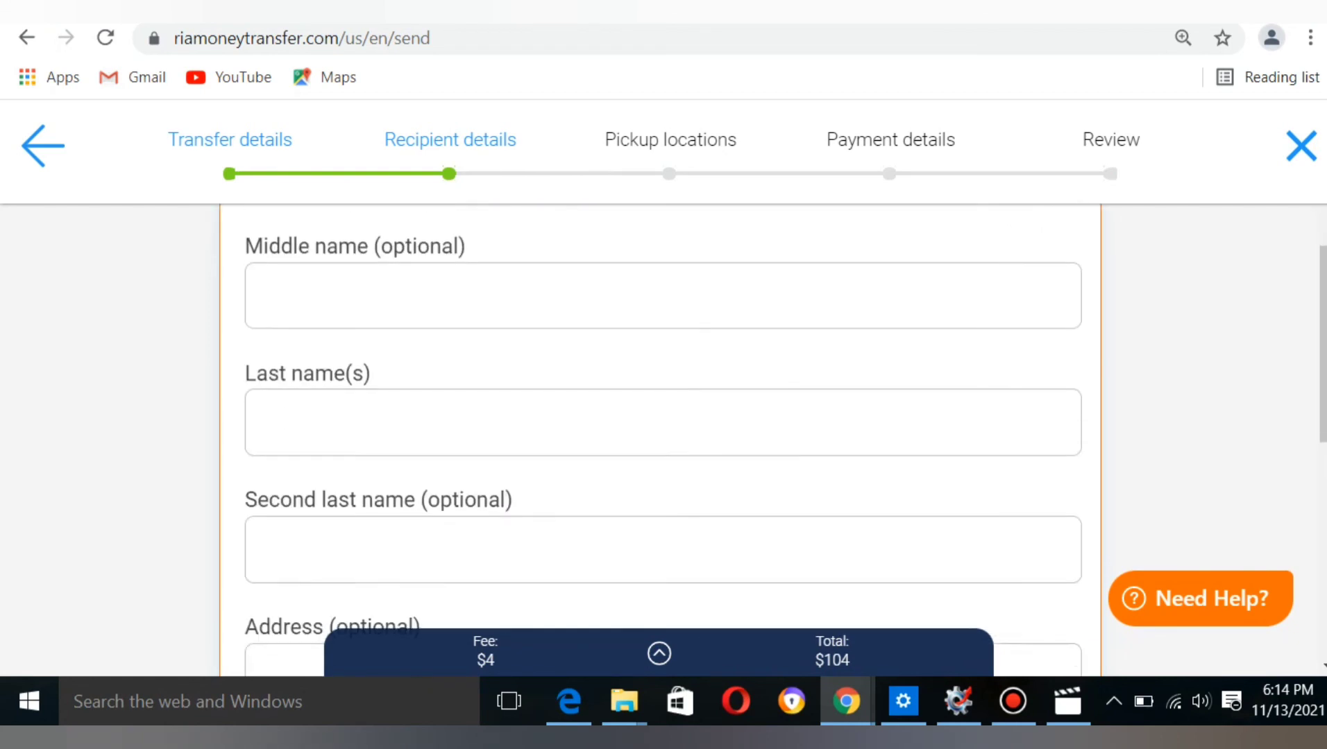
pyautogui.scroll(-6, 663, 437)
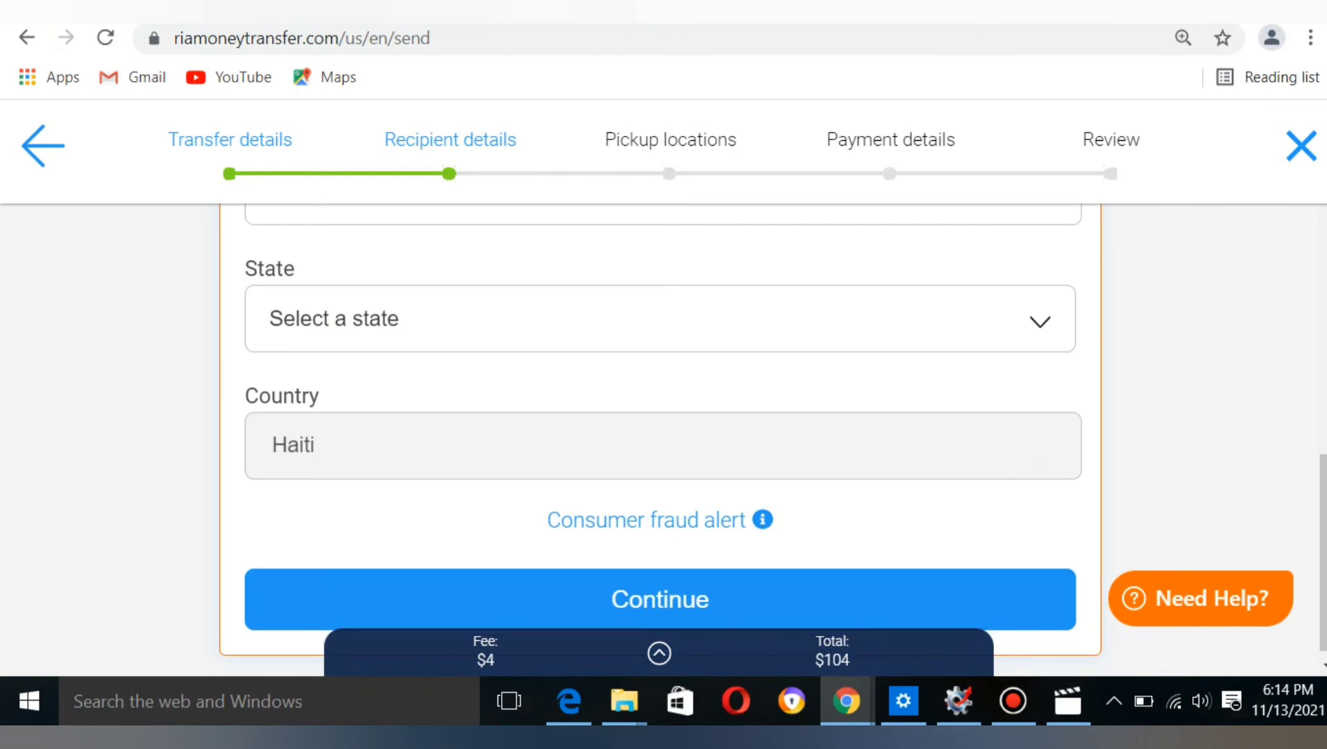
pyautogui.scroll(2, 662, 437)
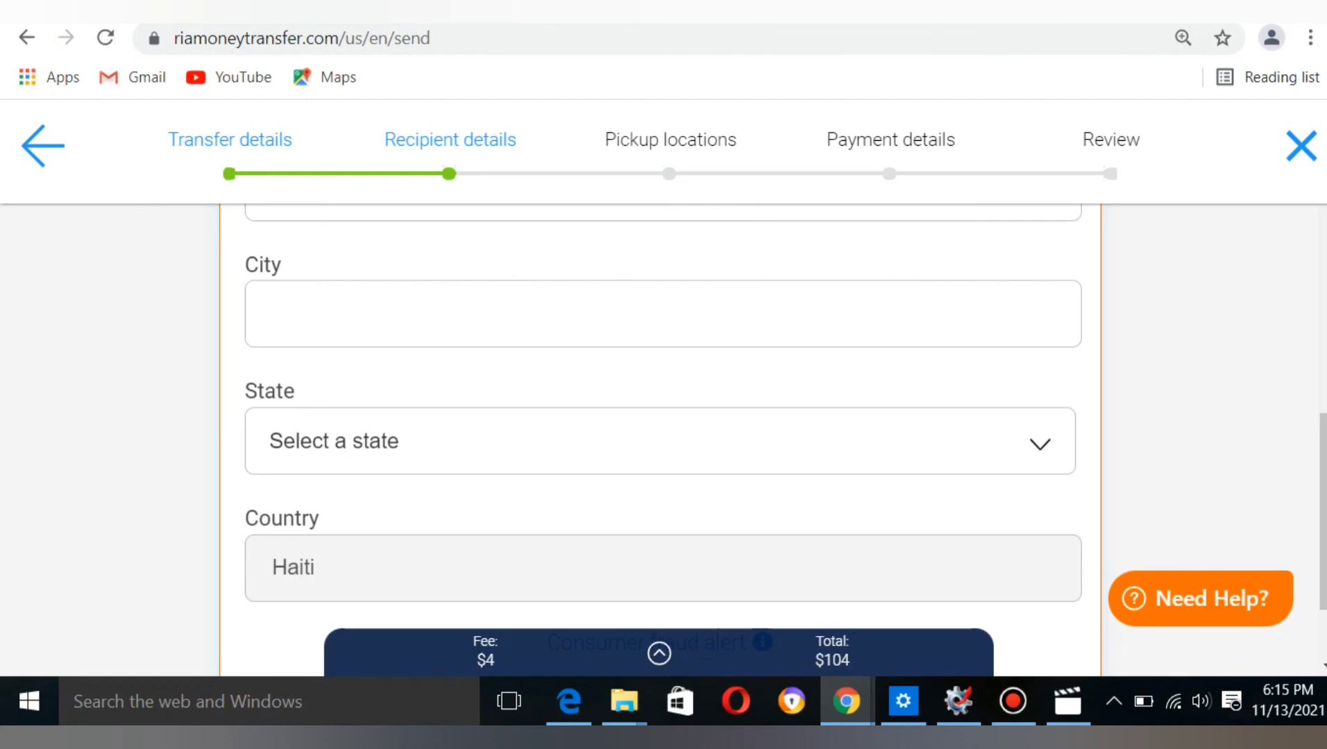
pyautogui.press('super+Down')
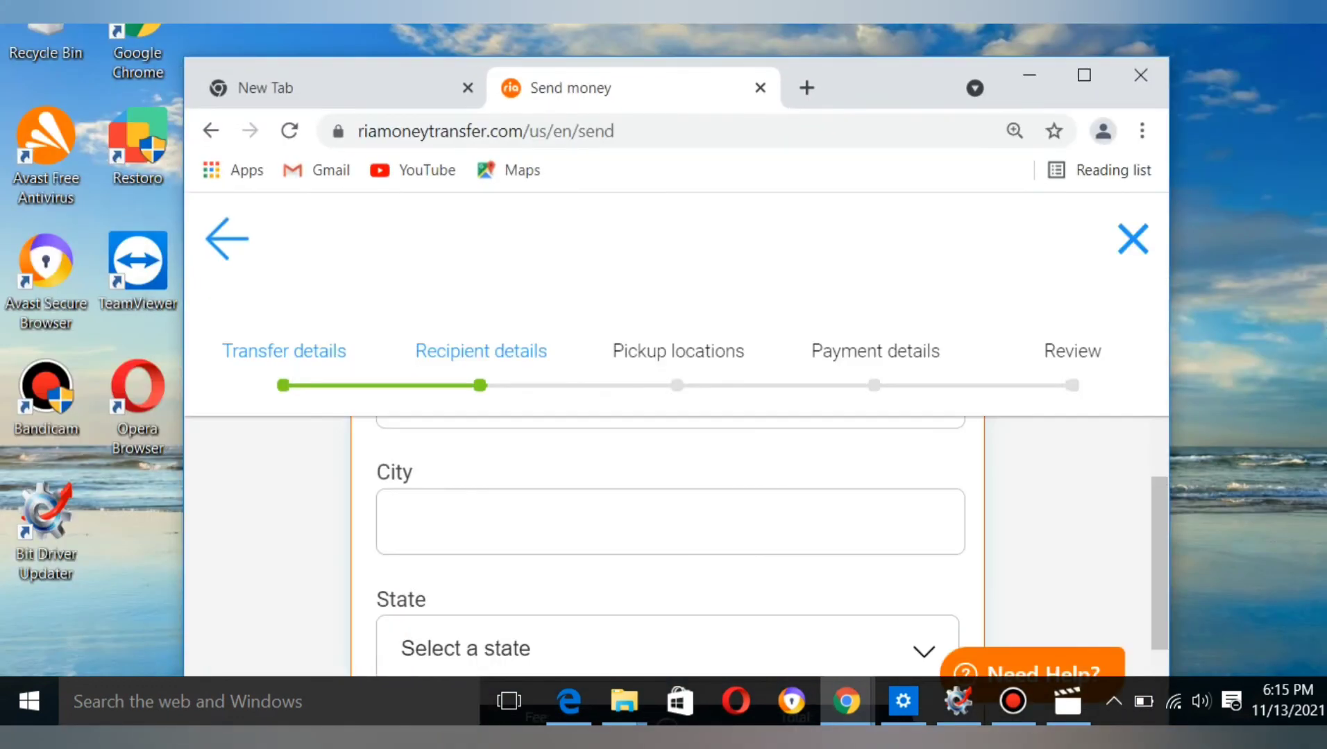
pyautogui.press('super')
pyautogui.press('super')
pyautogui.press('super')
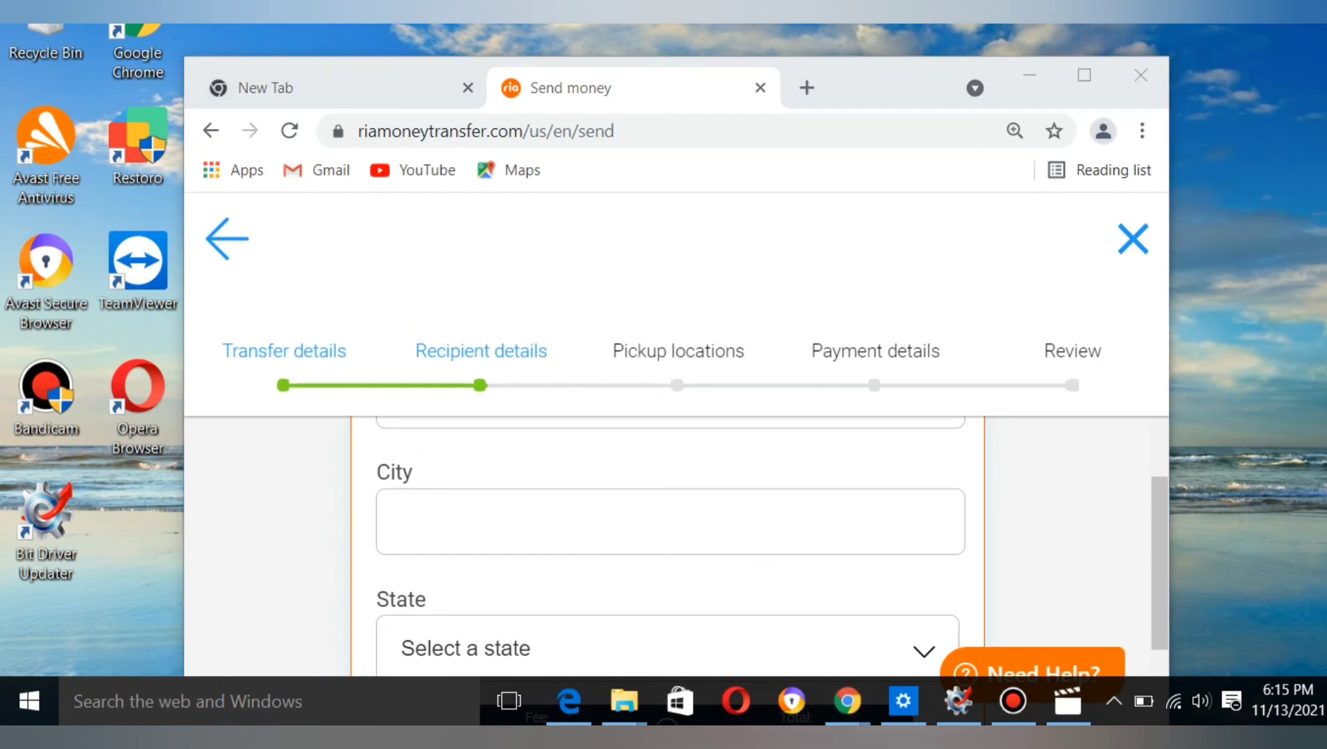